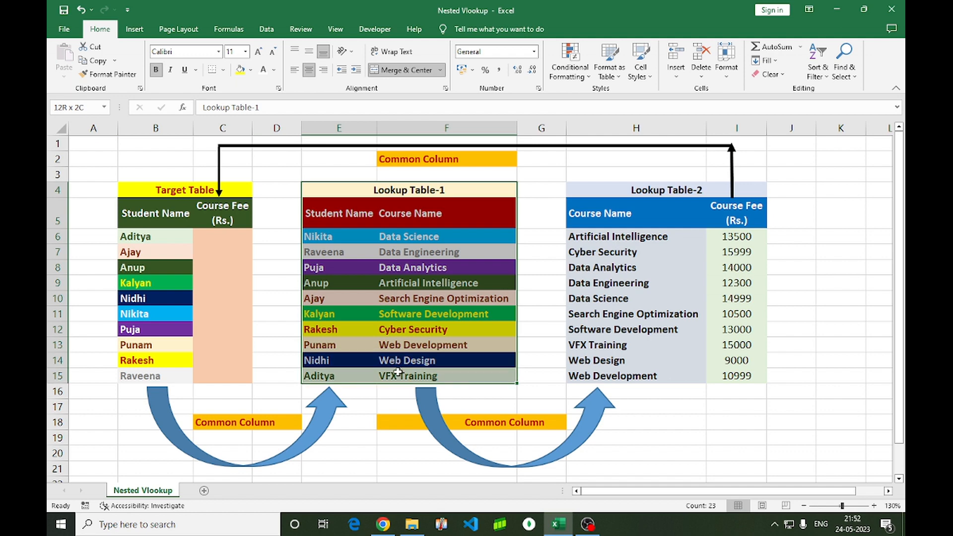
# - Examine the column headers of the Target Table, Lookup Table-1 and Lookup Table-2 in row 5
pyautogui.moveTo(663, 191); pyautogui.dragTo(666, 376)
pyautogui.moveTo(144, 217); pyautogui.dragTo(196, 220)
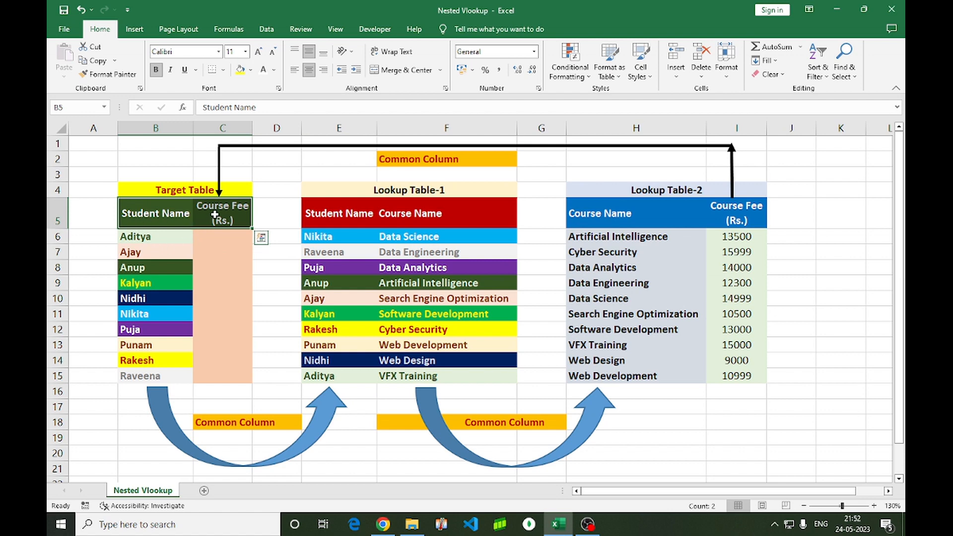
pyautogui.click(276, 215)
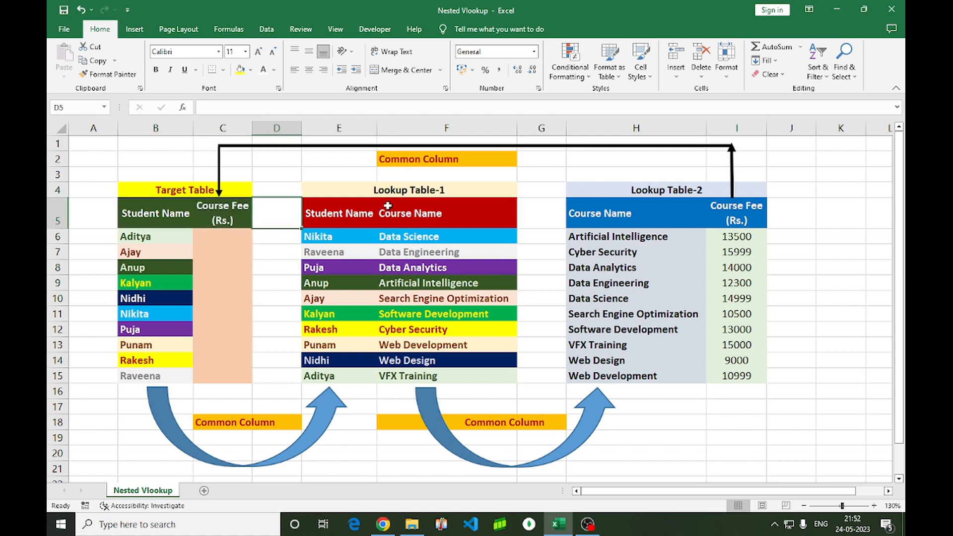
pyautogui.click(352, 217)
pyautogui.moveTo(353, 217); pyautogui.dragTo(416, 220)
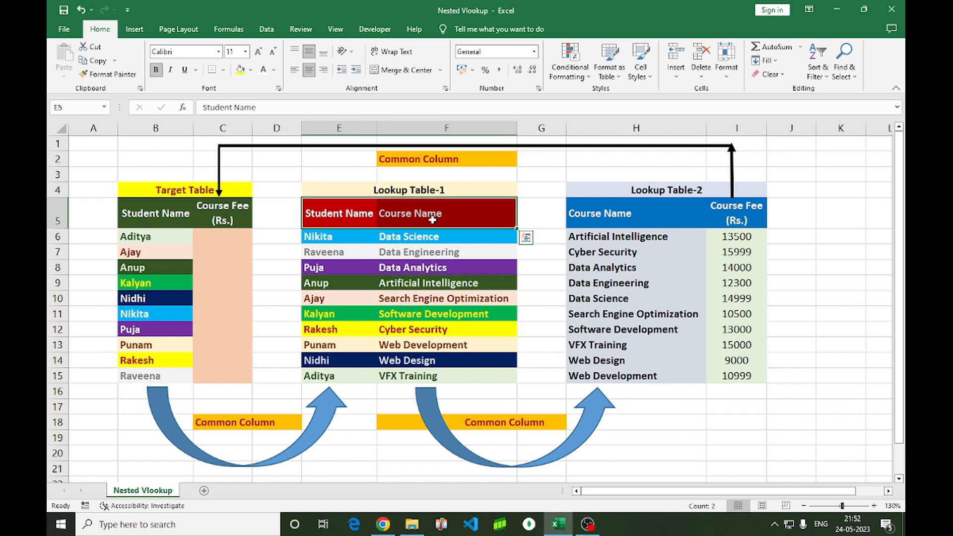
pyautogui.click(544, 252)
pyautogui.write('9')
pyautogui.click(600, 217)
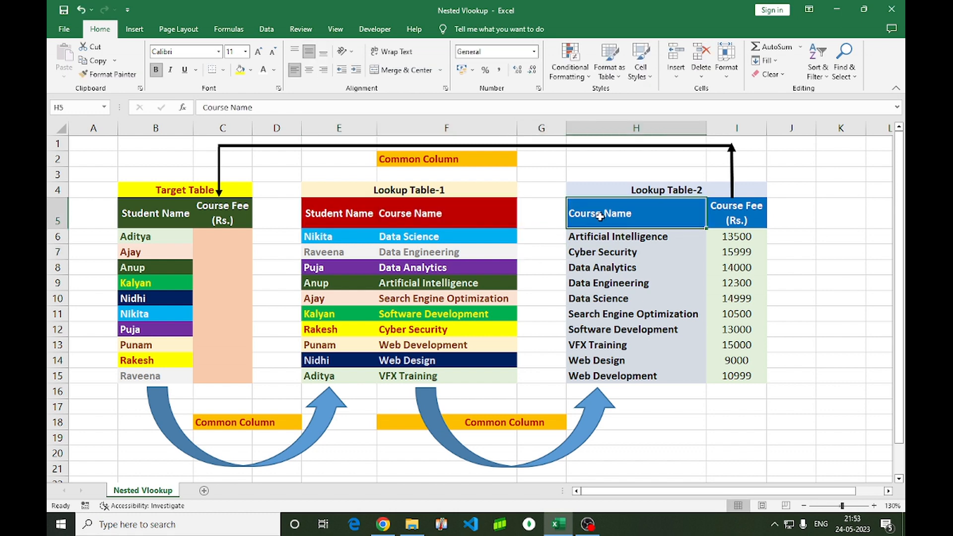
pyautogui.moveTo(600, 216); pyautogui.dragTo(697, 224)
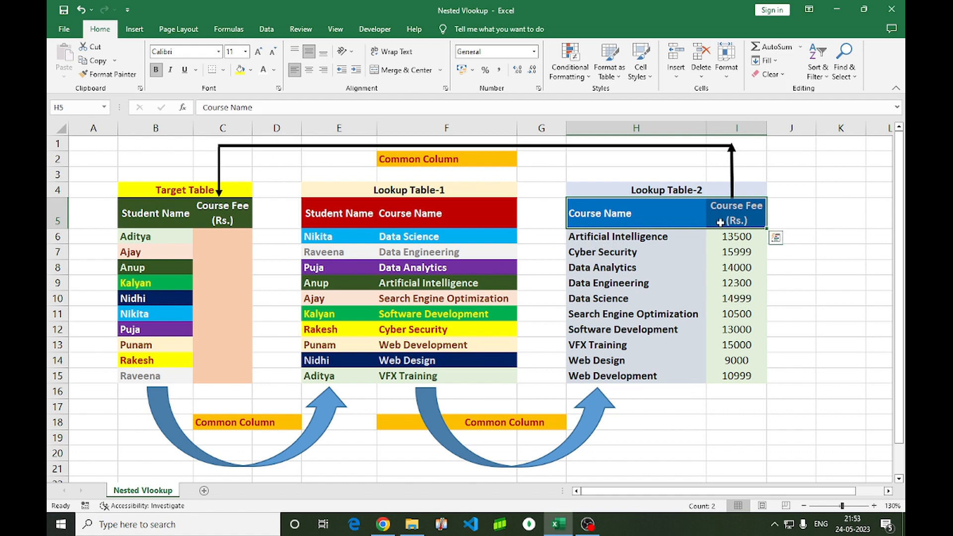
pyautogui.click(803, 224)
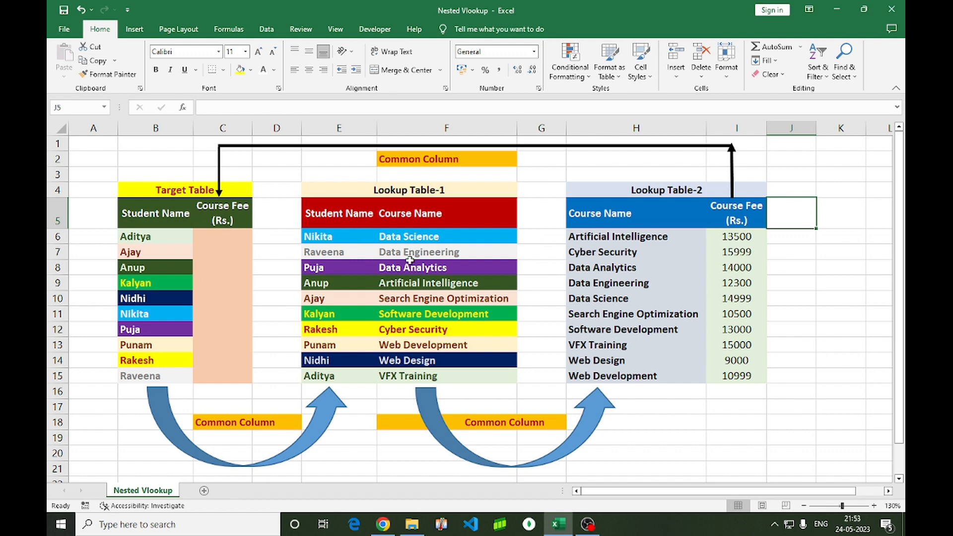
# - Compare the Target Table with Lookup Table-1, focusing on the Student Name column in each
pyautogui.moveTo(148, 210); pyautogui.dragTo(216, 378)
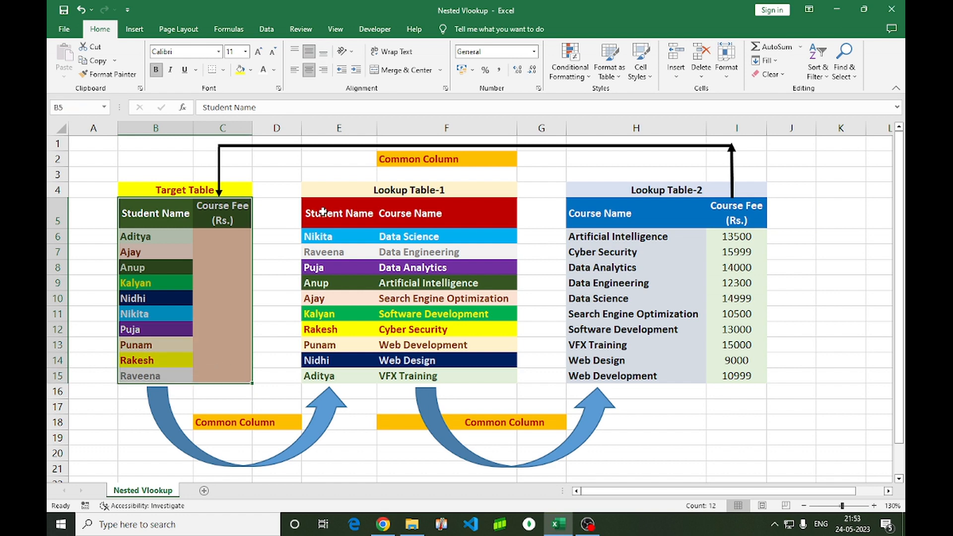
pyautogui.moveTo(323, 212); pyautogui.dragTo(435, 374)
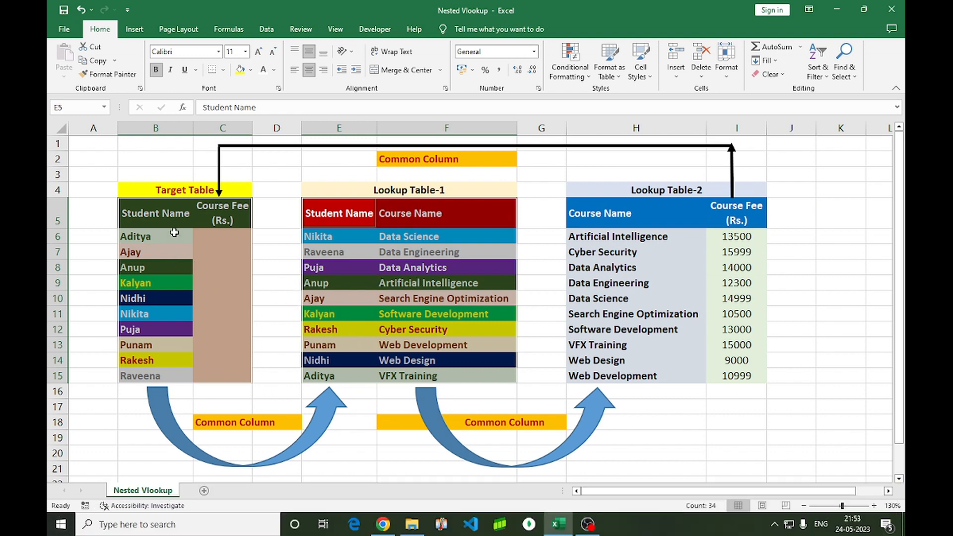
pyautogui.click(169, 217)
pyautogui.moveTo(169, 217); pyautogui.dragTo(155, 377)
pyautogui.keyDown('ctrl'); pyautogui.moveTo(327, 215); pyautogui.dragTo(329, 369); pyautogui.keyUp('ctrl')
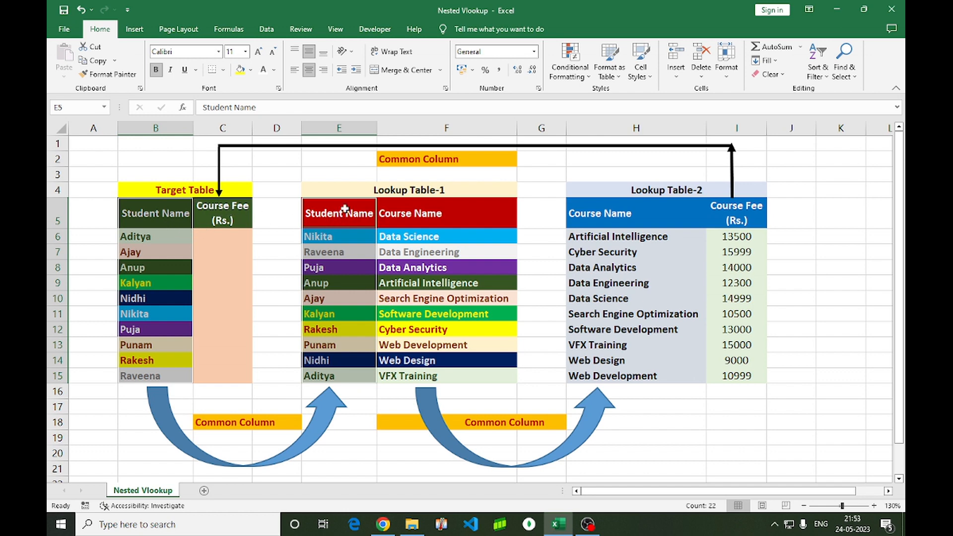
# - Compare Lookup Table-1 with Lookup Table-2, focusing on the Course Name column in each
pyautogui.click(440, 216)
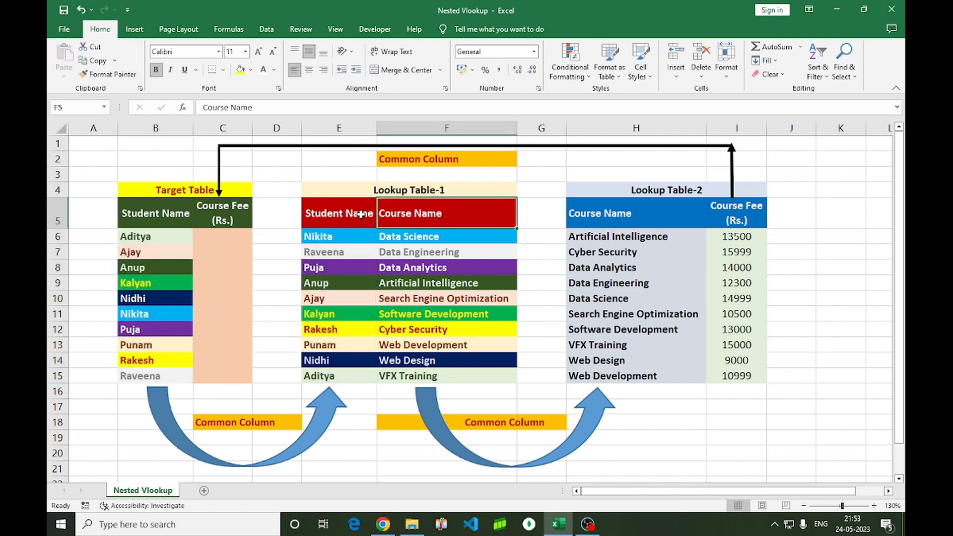
pyautogui.moveTo(356, 213); pyautogui.dragTo(468, 375)
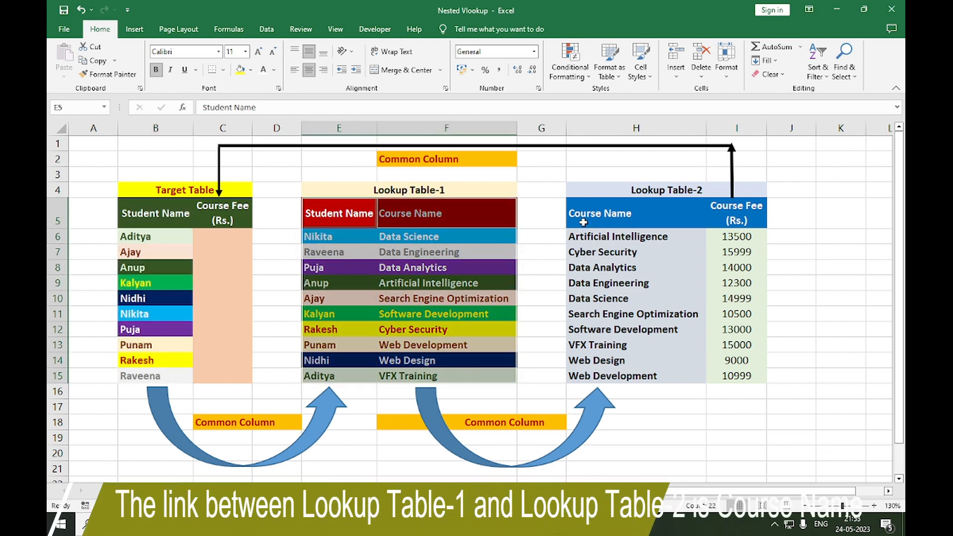
pyautogui.keyDown('ctrl'); pyautogui.click(678, 217); pyautogui.keyUp('ctrl')
pyautogui.moveTo(678, 216); pyautogui.dragTo(734, 376)
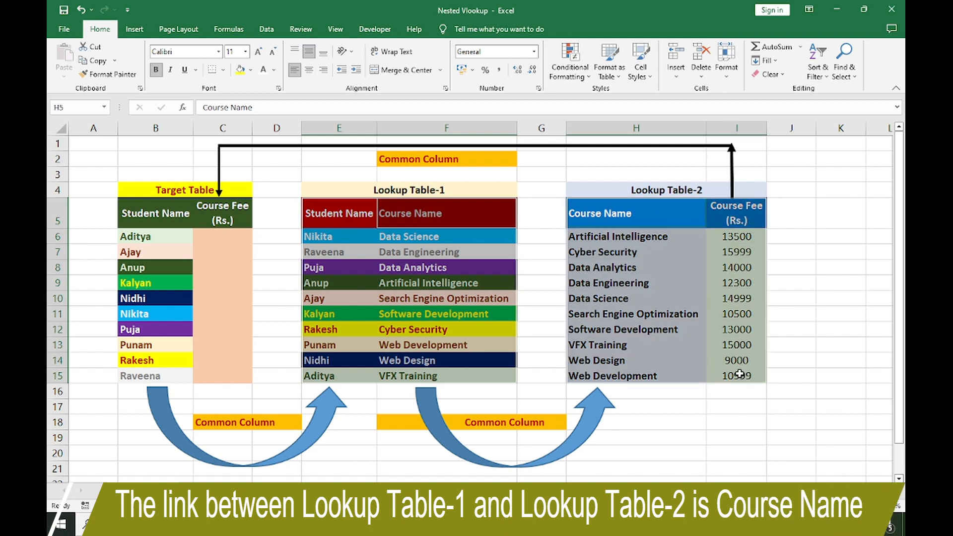
pyautogui.click(448, 223)
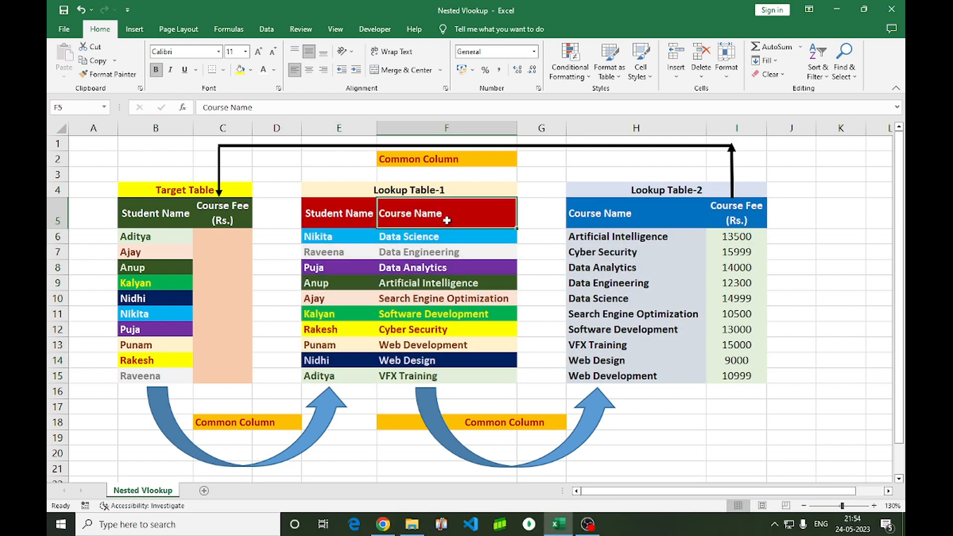
pyautogui.click(598, 216)
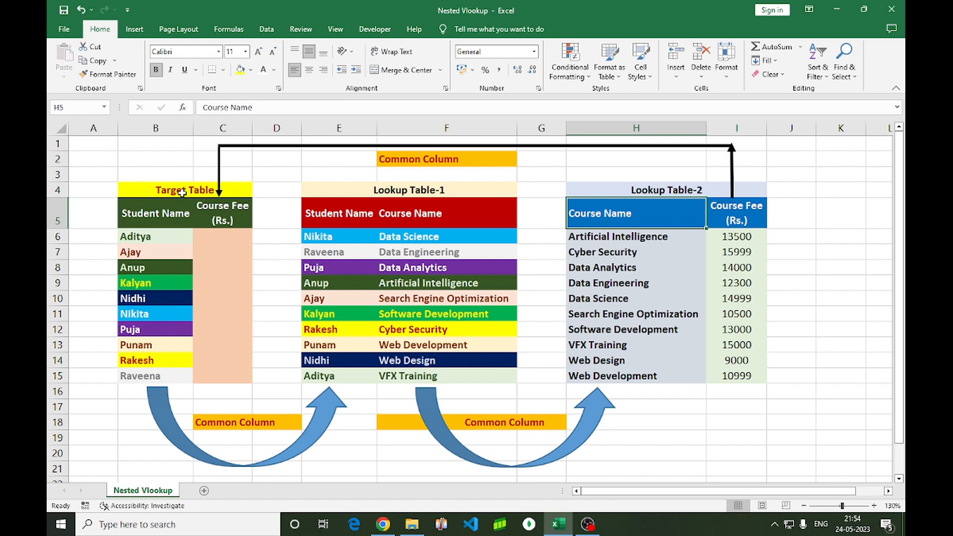
# - Check the Target Table against Lookup Table-2 for a column that could link them
pyautogui.moveTo(182, 191); pyautogui.dragTo(190, 376)
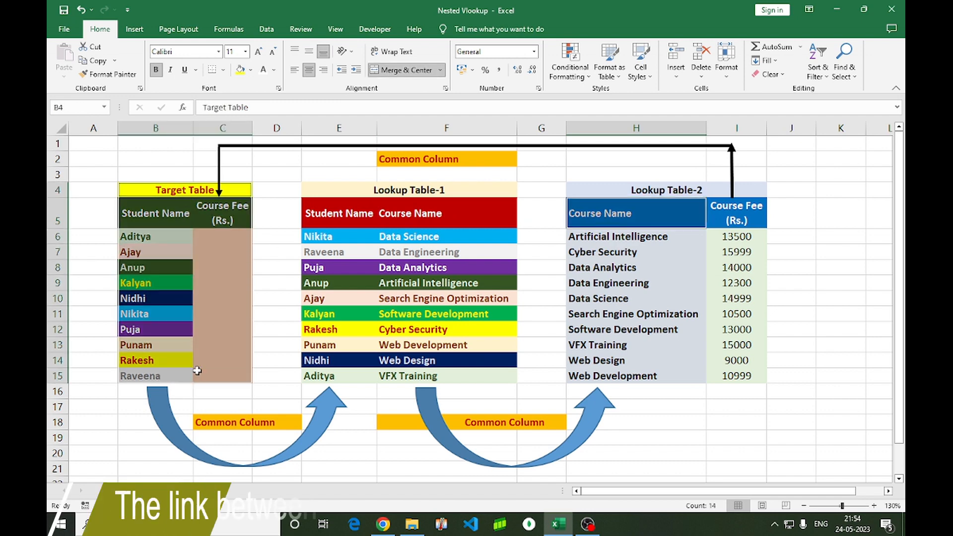
pyautogui.moveTo(671, 191); pyautogui.dragTo(671, 371)
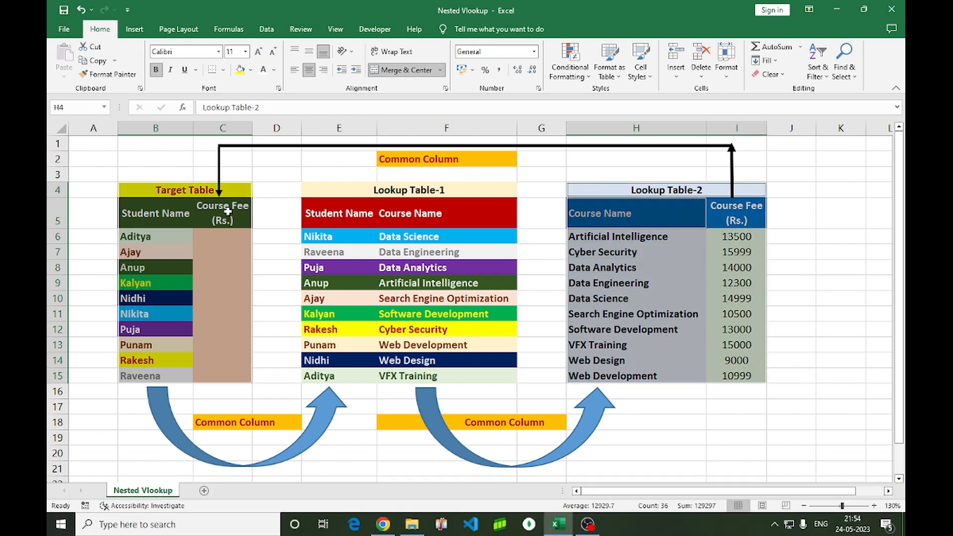
pyautogui.click(804, 237)
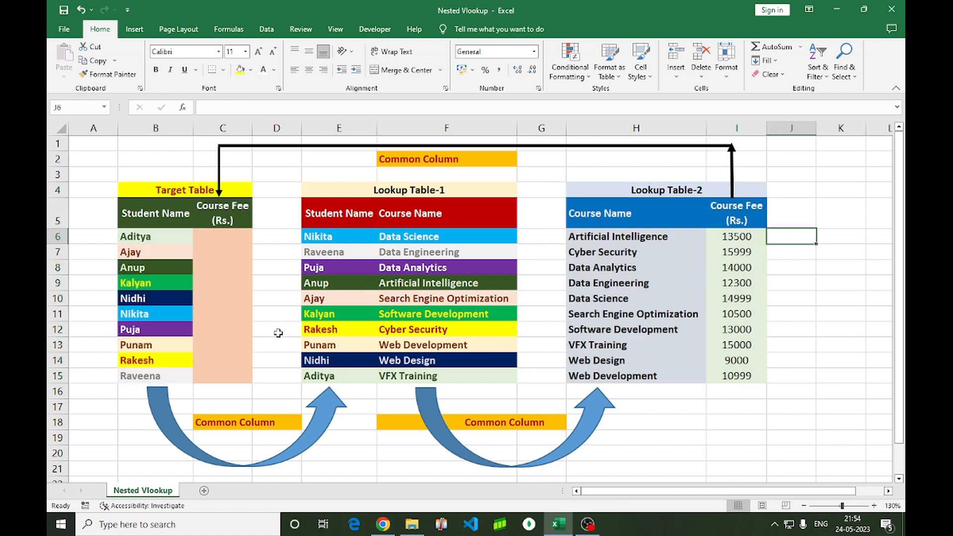
# - Review the Target Table's Student Name column as the lookup values for the Course Fee cell C6
pyautogui.click(218, 238)
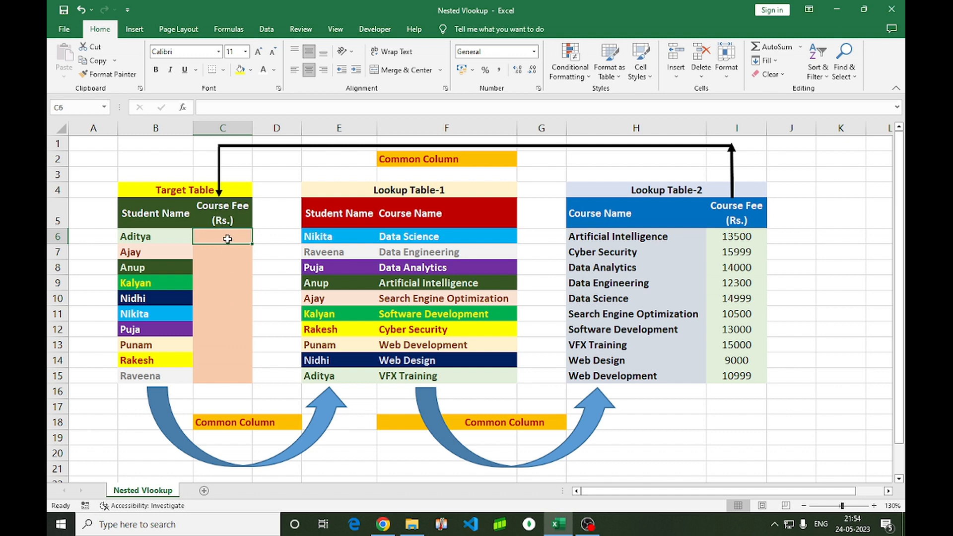
pyautogui.moveTo(158, 238); pyautogui.dragTo(144, 376)
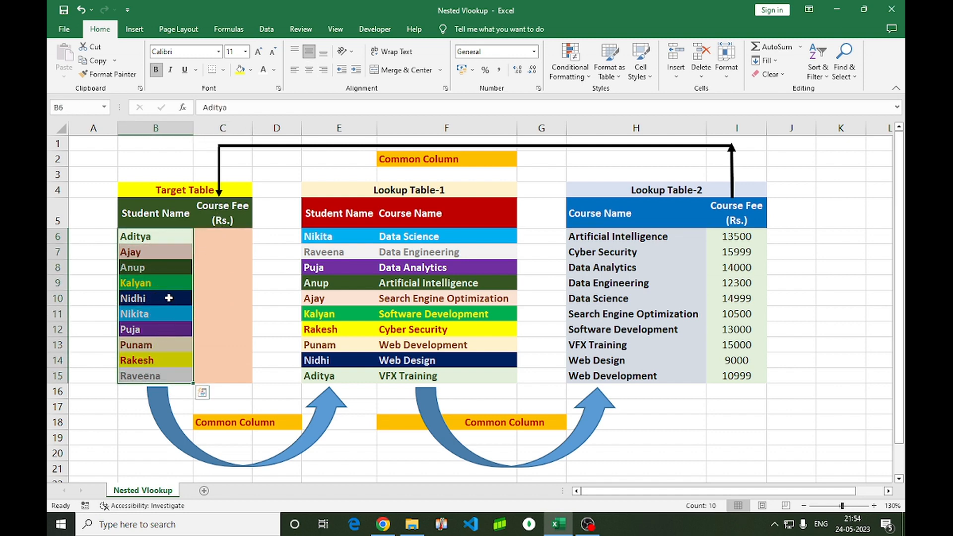
pyautogui.click(215, 238)
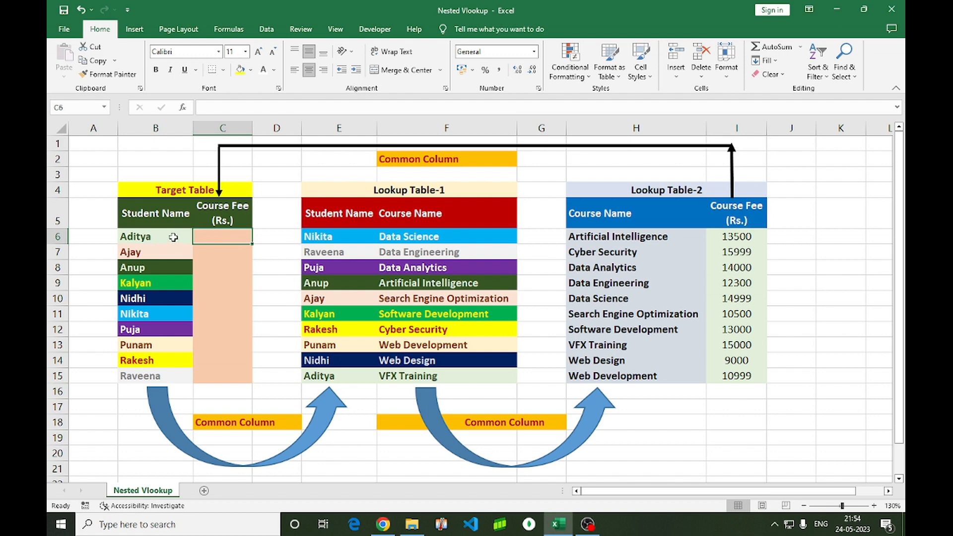
pyautogui.moveTo(169, 237); pyautogui.dragTo(166, 375)
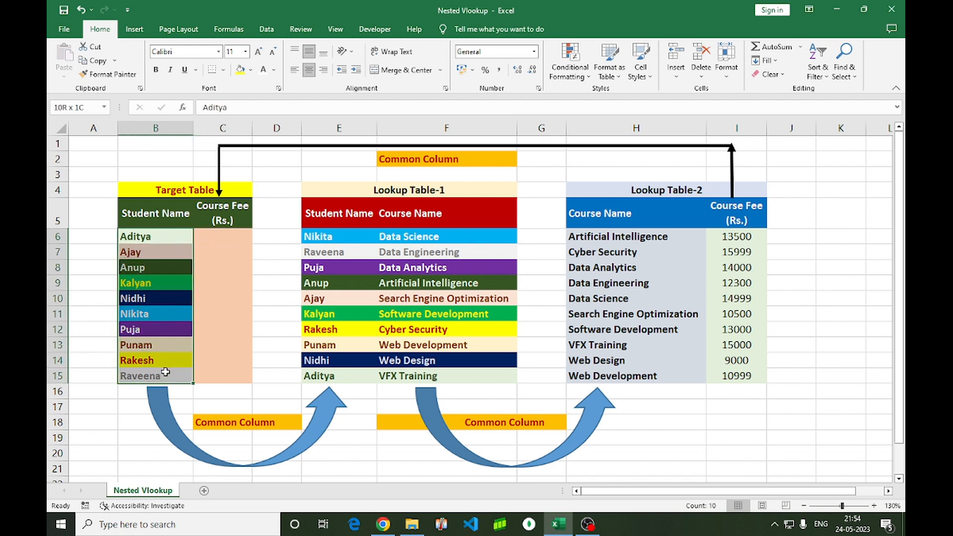
pyautogui.click(223, 239)
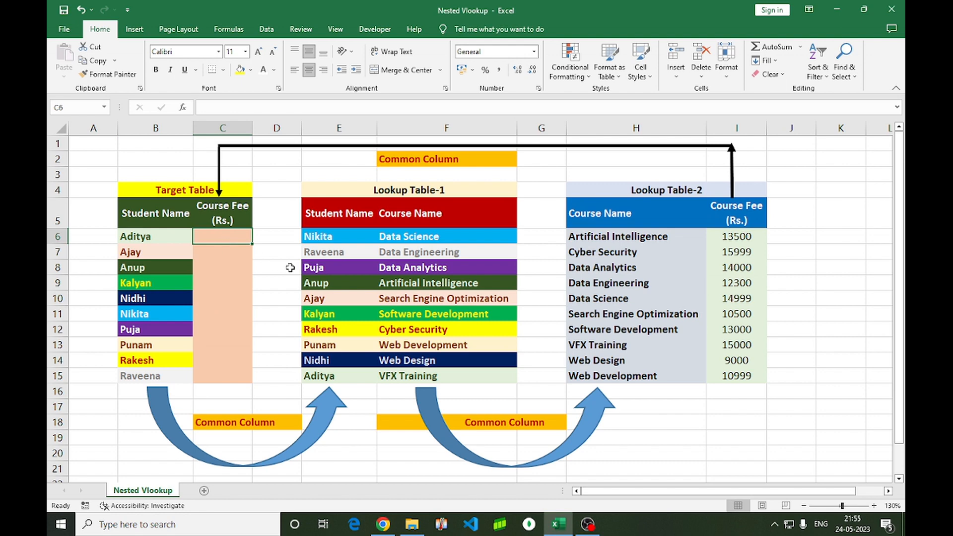
pyautogui.moveTo(157, 213); pyautogui.dragTo(164, 377)
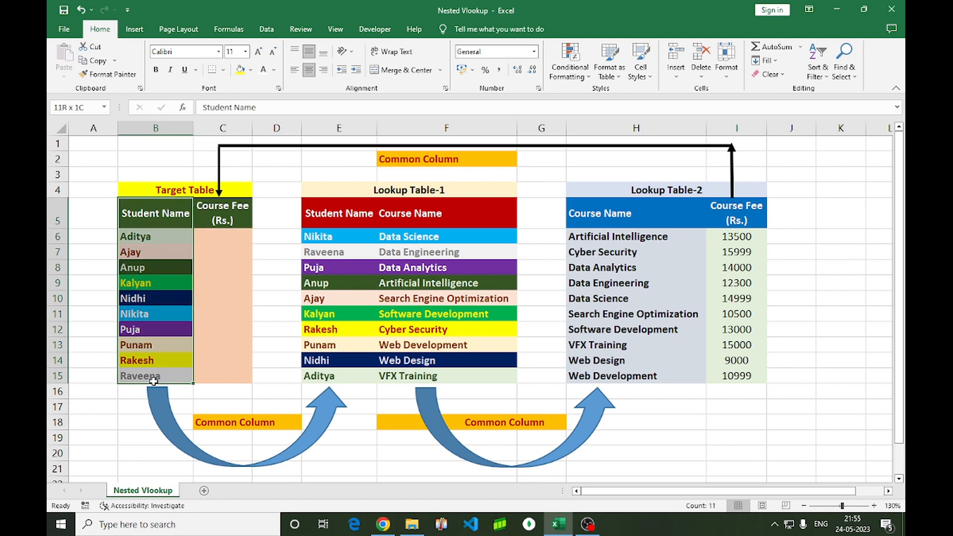
pyautogui.click(156, 236)
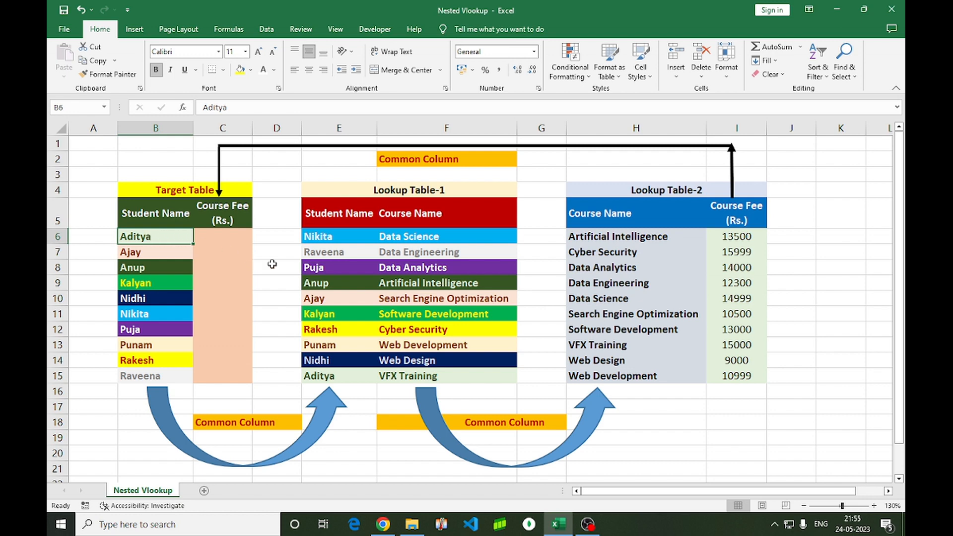
# - Find the student from cell B6 in Lookup Table-1 and read the matching course name
pyautogui.moveTo(317, 201); pyautogui.dragTo(454, 371)
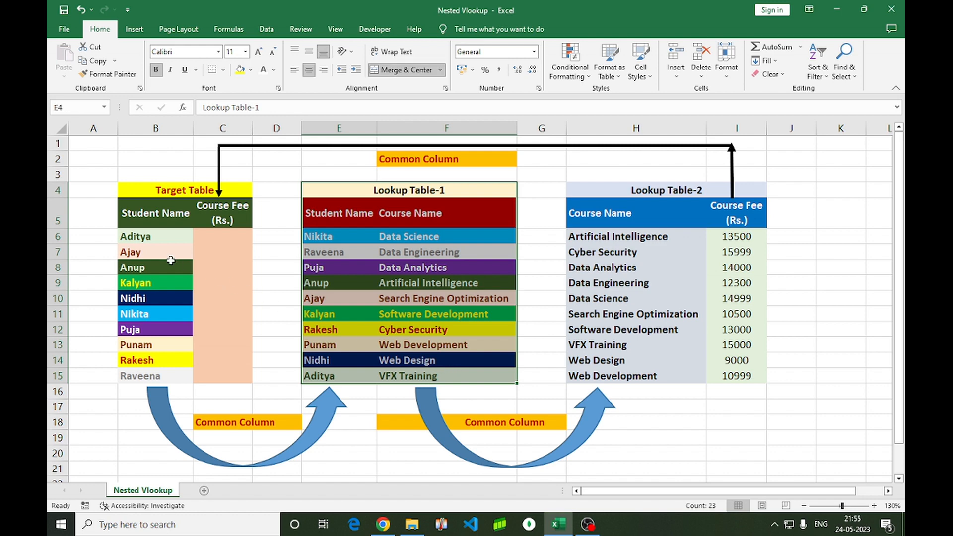
pyautogui.click(152, 235)
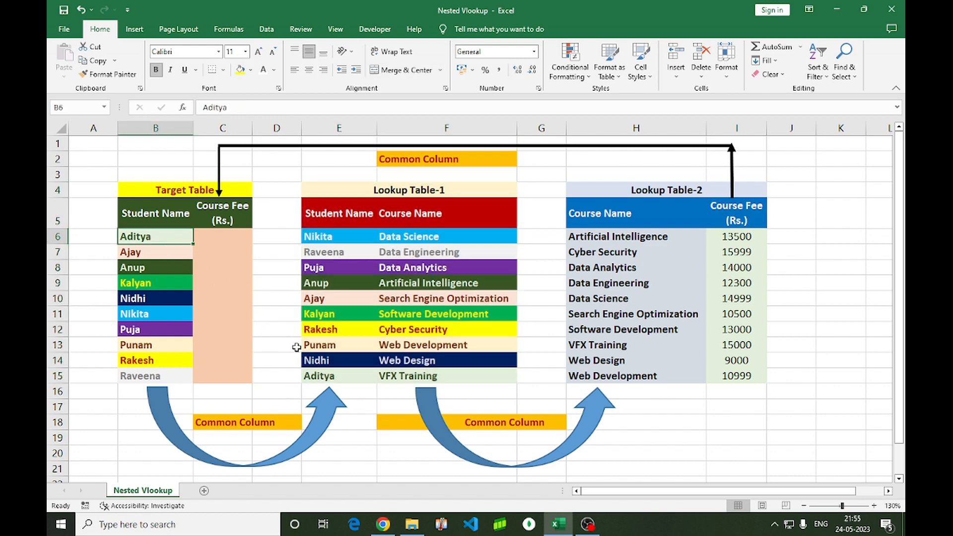
pyautogui.click(327, 378)
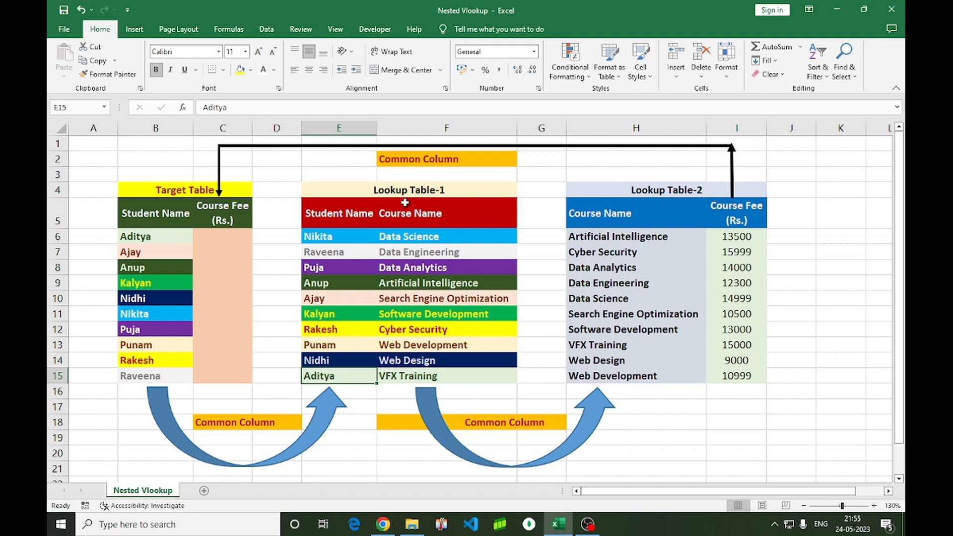
pyautogui.click(412, 376)
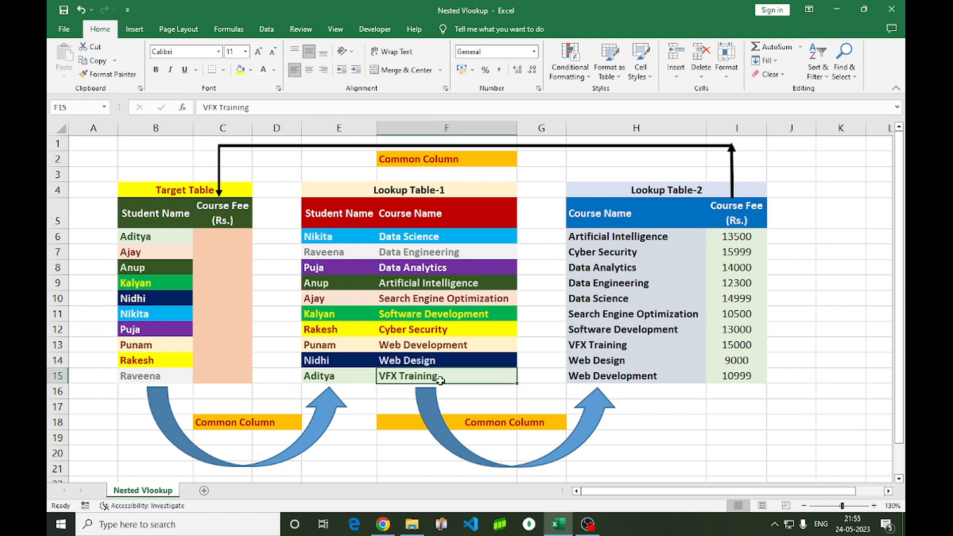
# - Trace the lookup path from B6 through the course in F15 and H13 to the fee in I13 and target cell C6
pyautogui.click(156, 237)
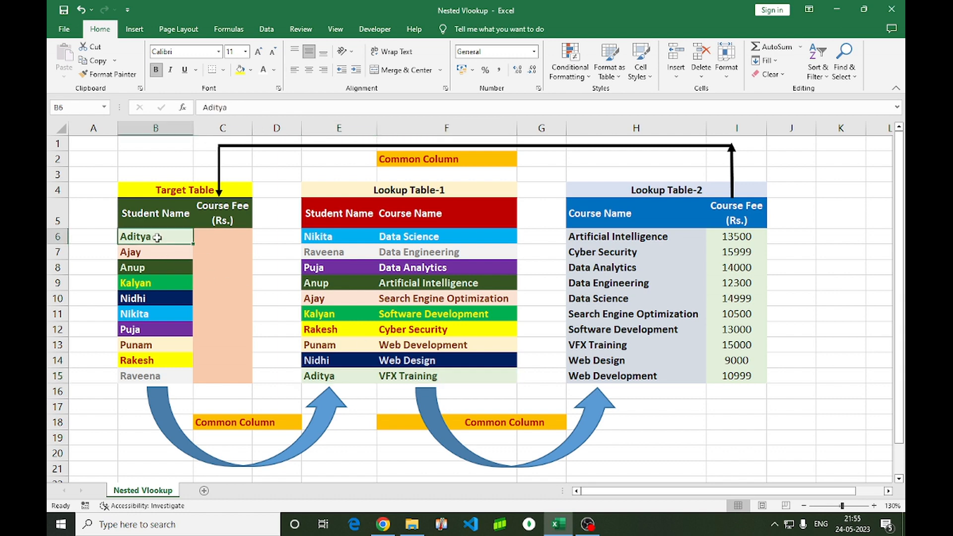
pyautogui.keyDown('ctrl'); pyautogui.click(415, 378); pyautogui.keyUp('ctrl')
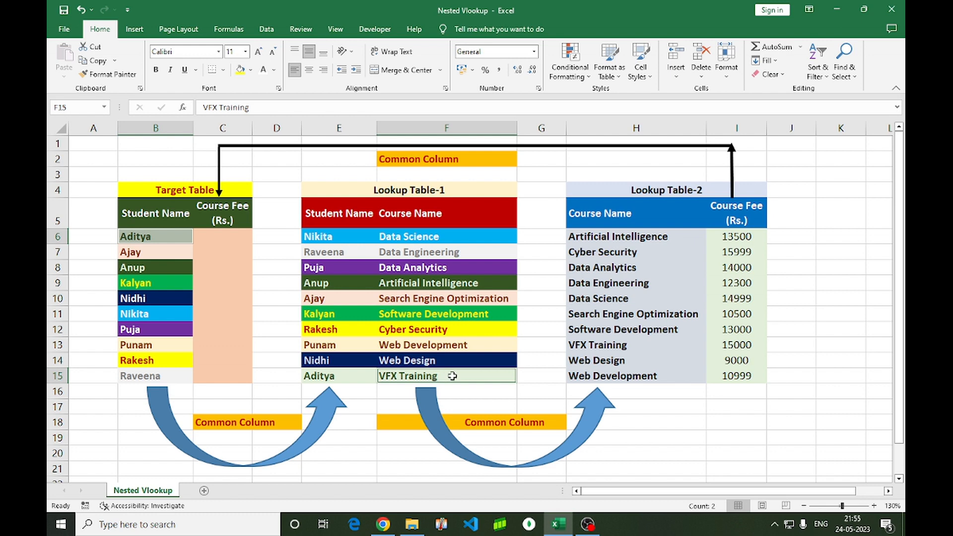
pyautogui.keyDown('ctrl'); pyautogui.click(595, 346); pyautogui.keyUp('ctrl')
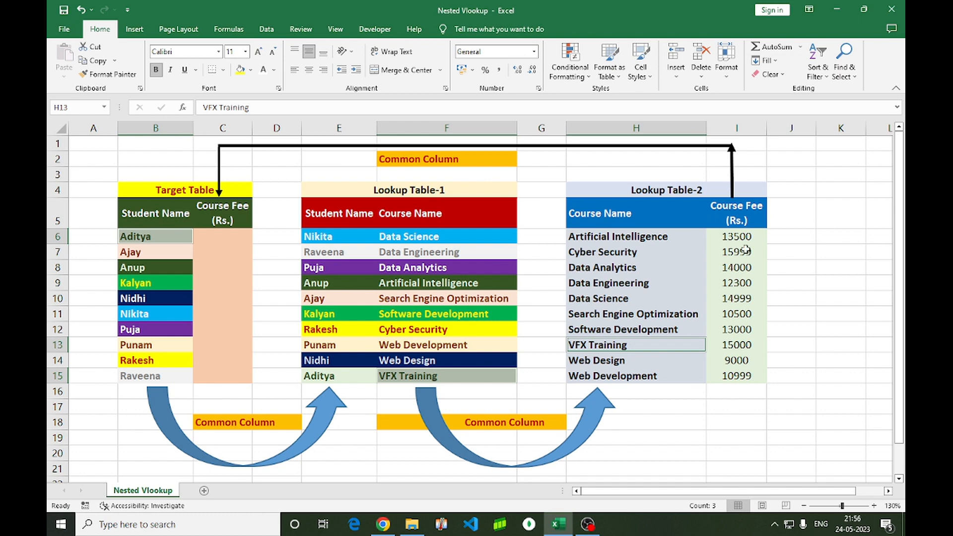
pyautogui.keyDown('ctrl'); pyautogui.click(737, 346); pyautogui.keyUp('ctrl')
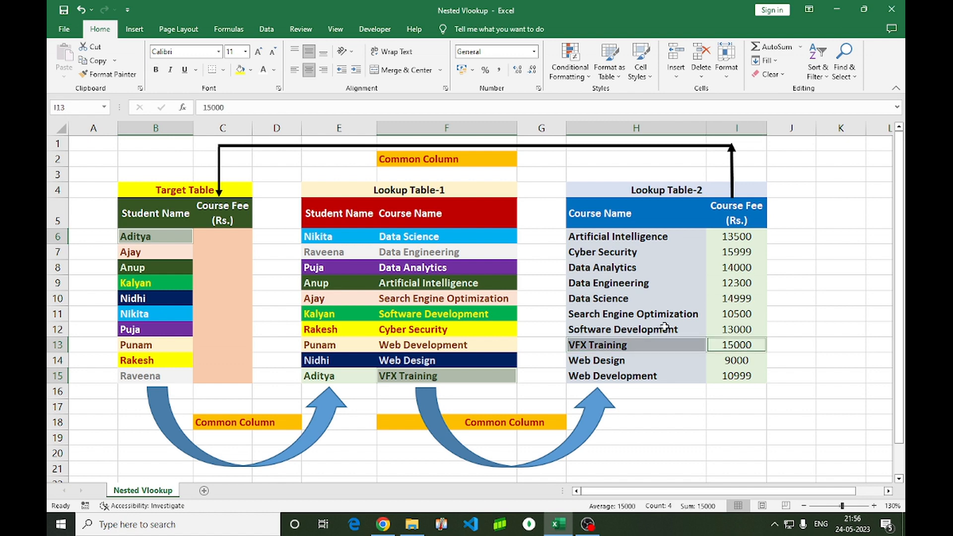
pyautogui.keyDown('ctrl'); pyautogui.click(219, 238); pyautogui.keyUp('ctrl')
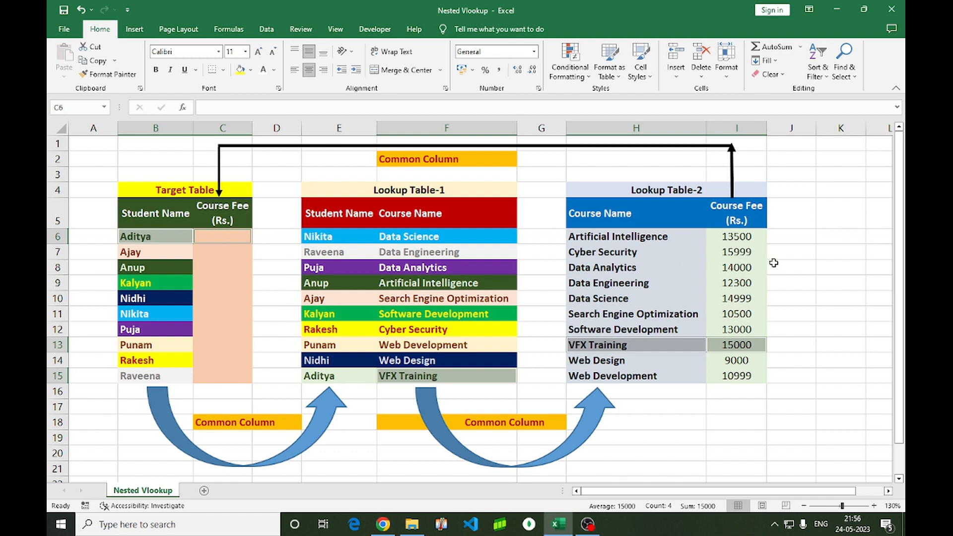
# - Review the Target Table, Lookup Table-1 and Lookup Table-2 as the three ranges involved in filling C6
pyautogui.click(231, 239)
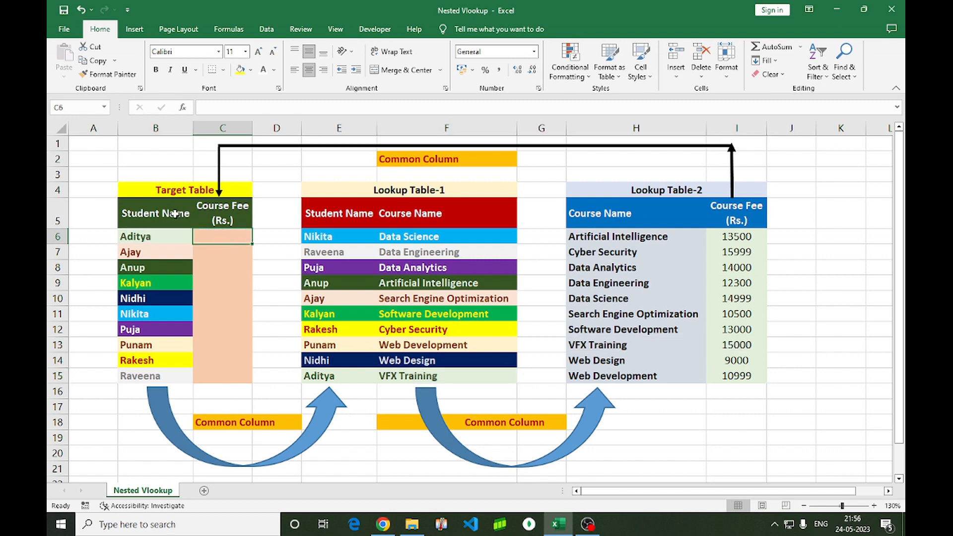
pyautogui.moveTo(173, 214); pyautogui.dragTo(223, 379)
pyautogui.moveTo(330, 214); pyautogui.dragTo(449, 408)
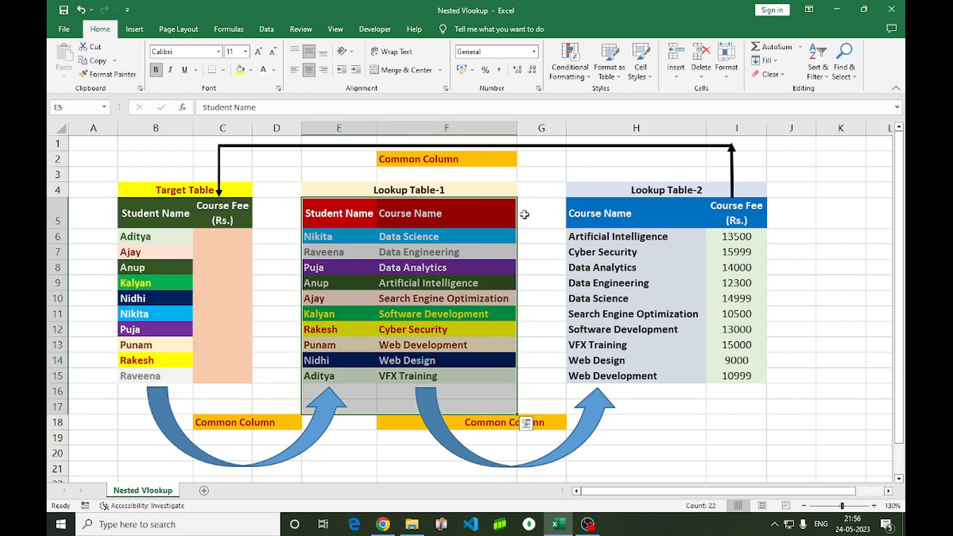
pyautogui.click(597, 208)
pyautogui.moveTo(597, 208); pyautogui.dragTo(737, 375)
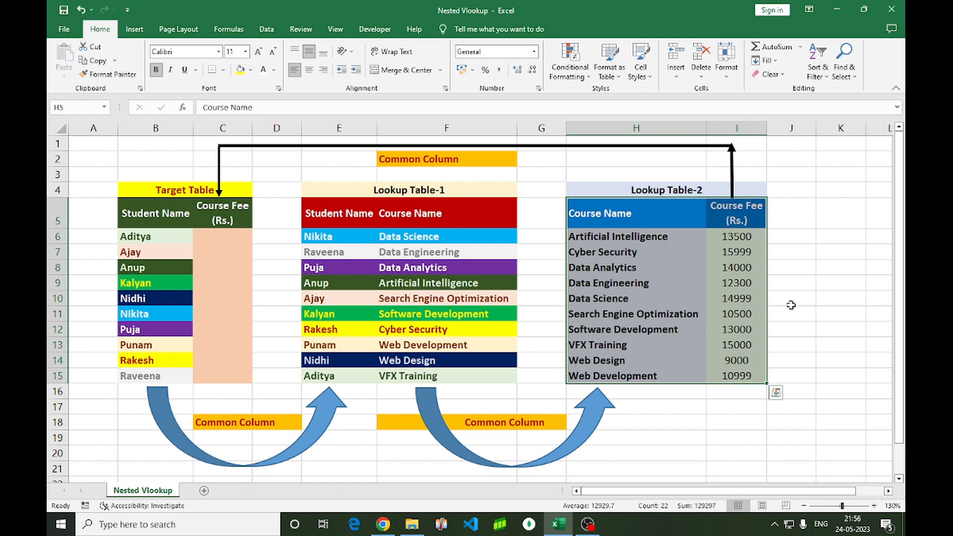
pyautogui.click(807, 285)
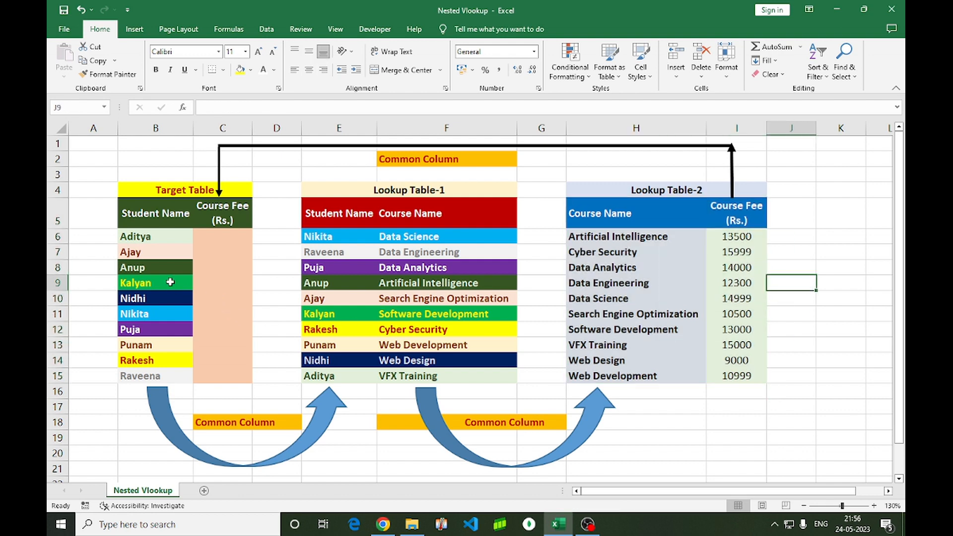
# - Start a VLOOKUP formula in C6 with the student name in B6 as the lookup value
pyautogui.click(205, 241)
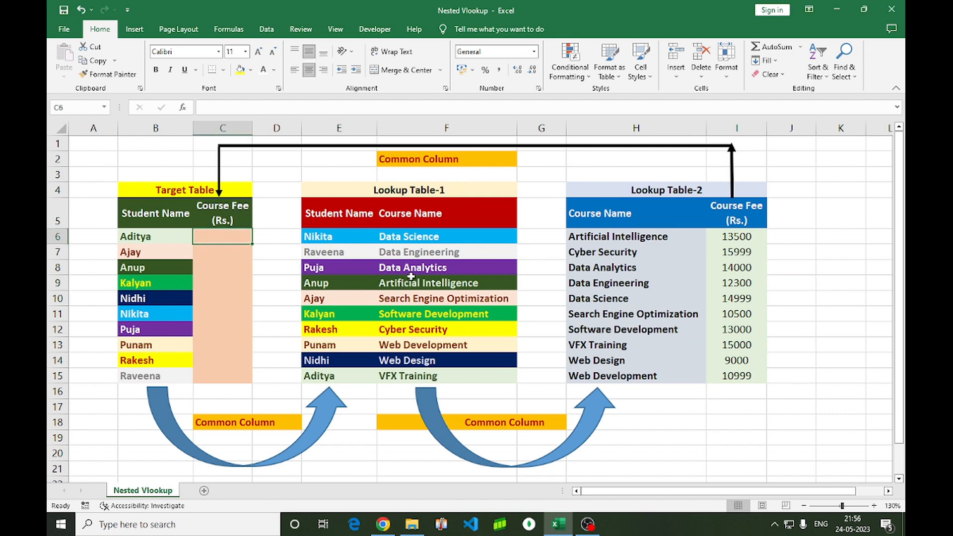
pyautogui.write('=')
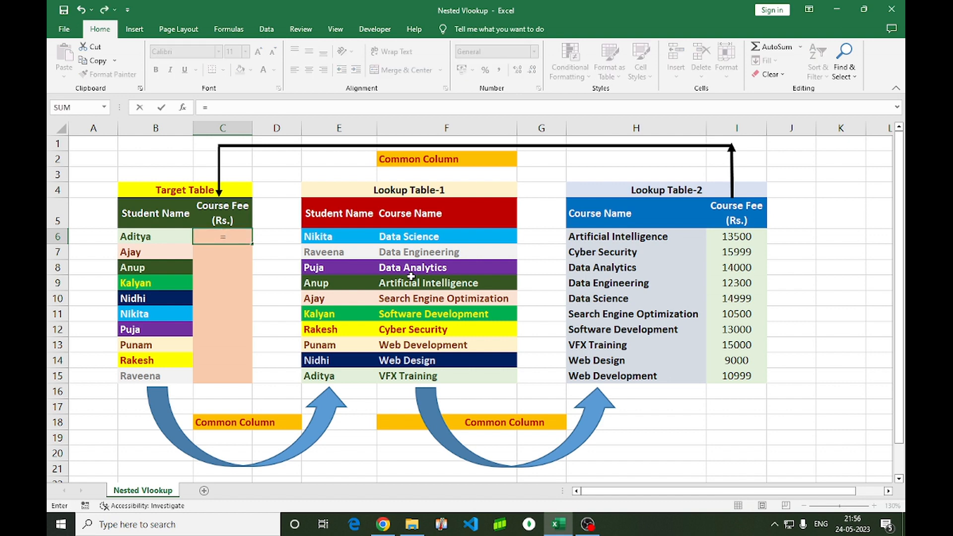
pyautogui.write('vlo')
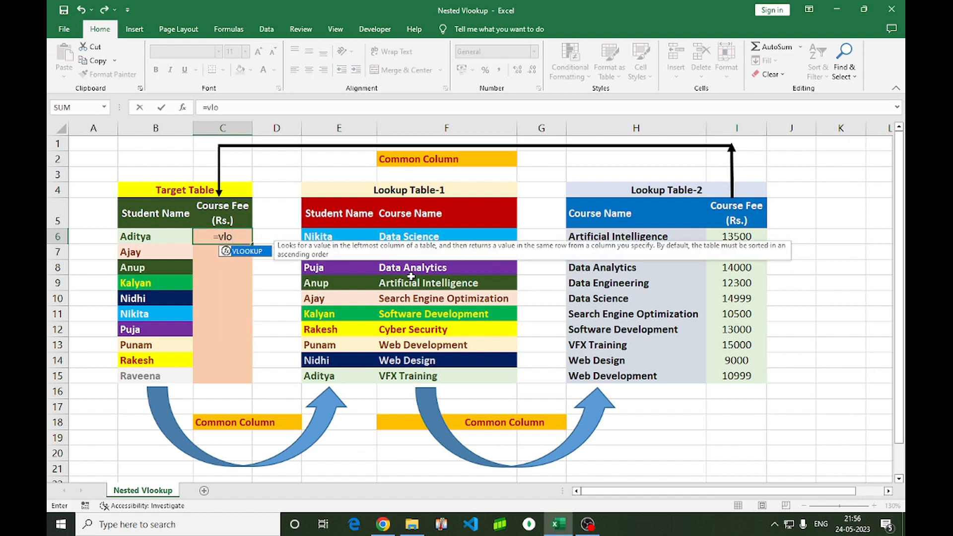
pyautogui.press('Tab')
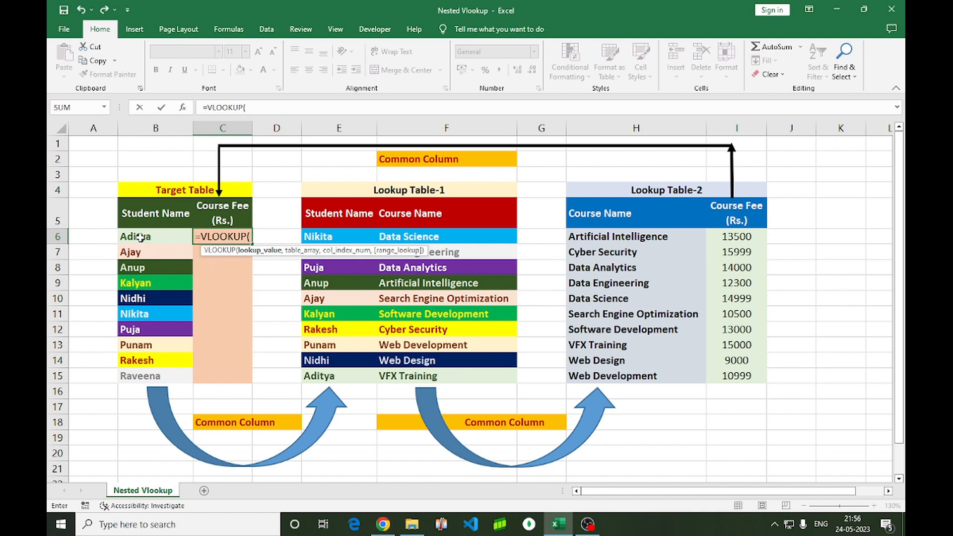
pyautogui.click(141, 238)
pyautogui.write(',')
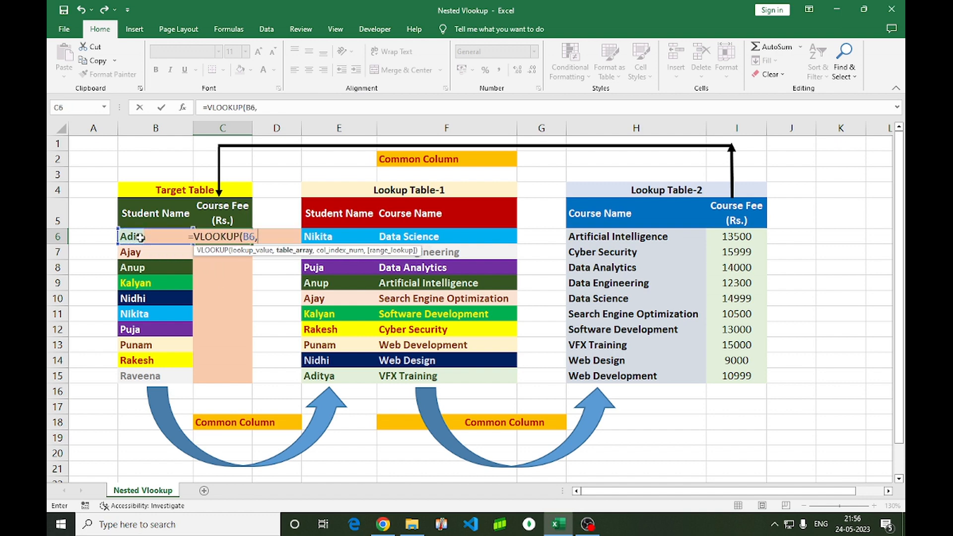
# - Set the VLOOKUP's table array to Lookup Table-1's data as the absolute range $E$6:$F$15
pyautogui.click(343, 239)
pyautogui.hotkey('ctrl', 'shift', 'Right')
pyautogui.hotkey('ctrl', 'shift', 'Down')
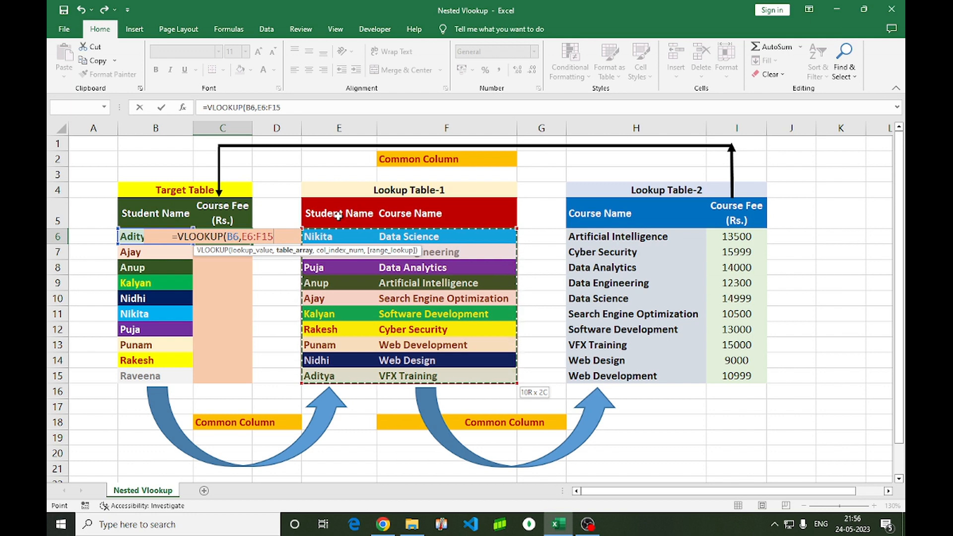
pyautogui.press('F4')
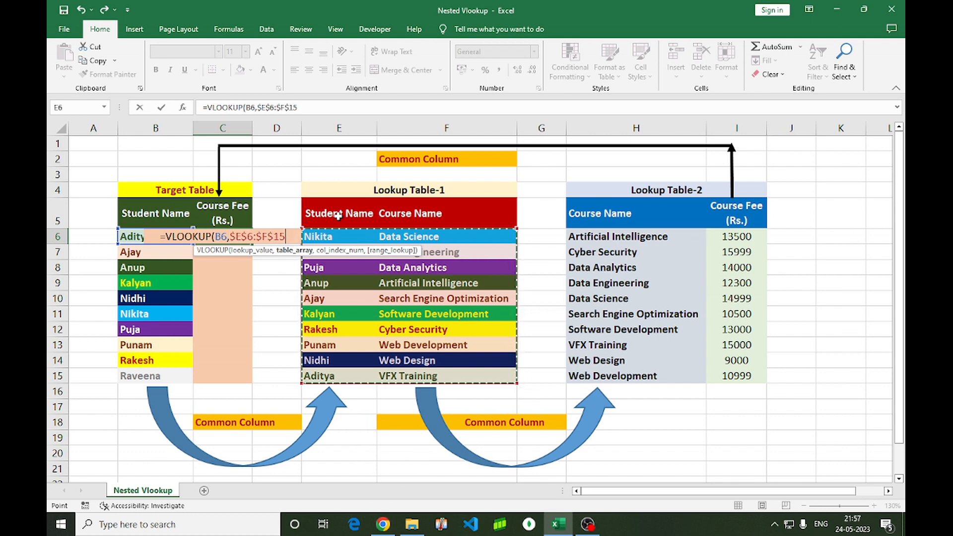
pyautogui.write(',')
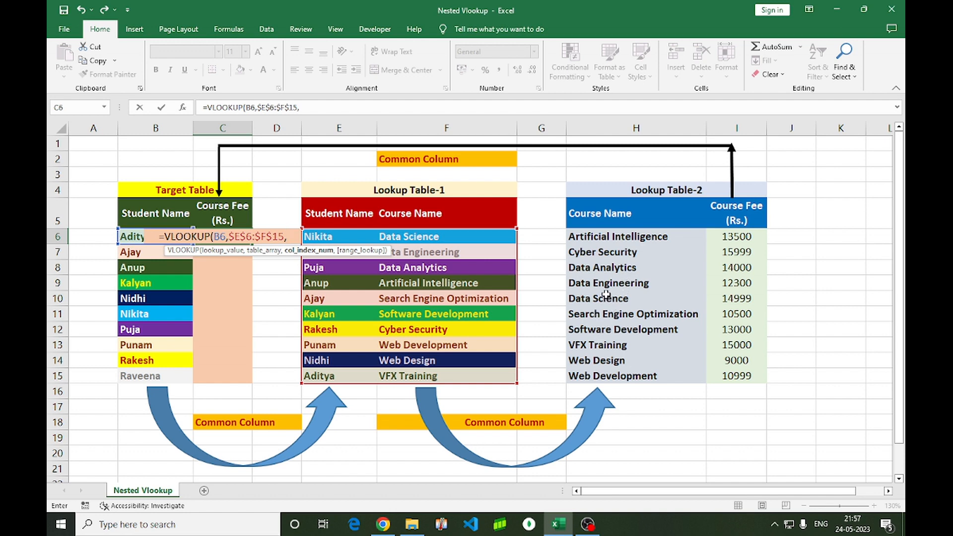
# - Complete the C6 formula with column index 2 and exact match 0, giving =VLOOKUP(B6,$E$6:$F$15,2,0)
pyautogui.write('2')
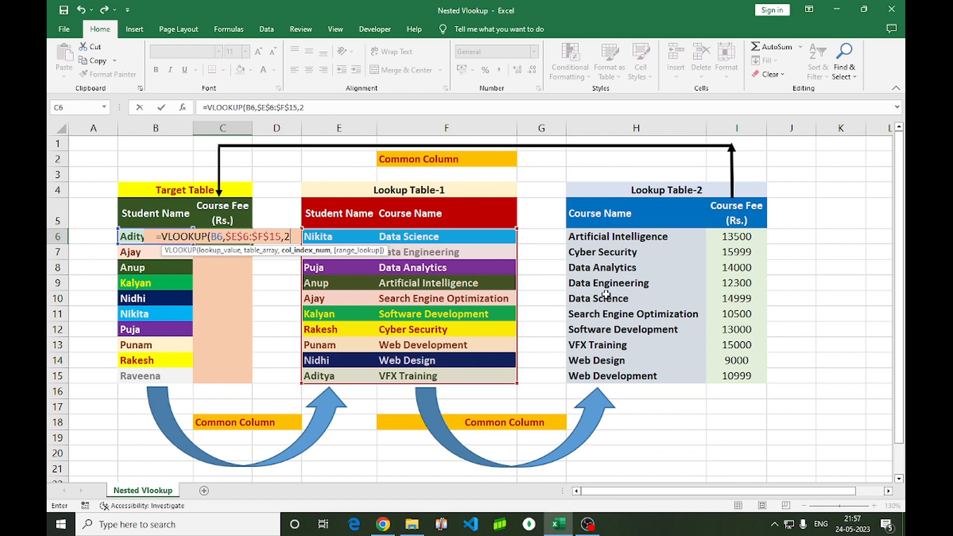
pyautogui.write(',')
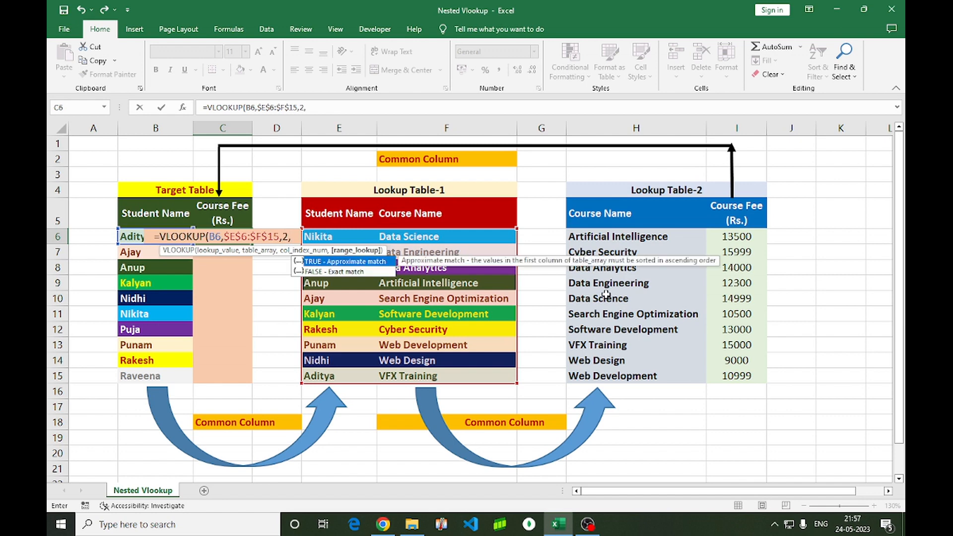
pyautogui.write('0')
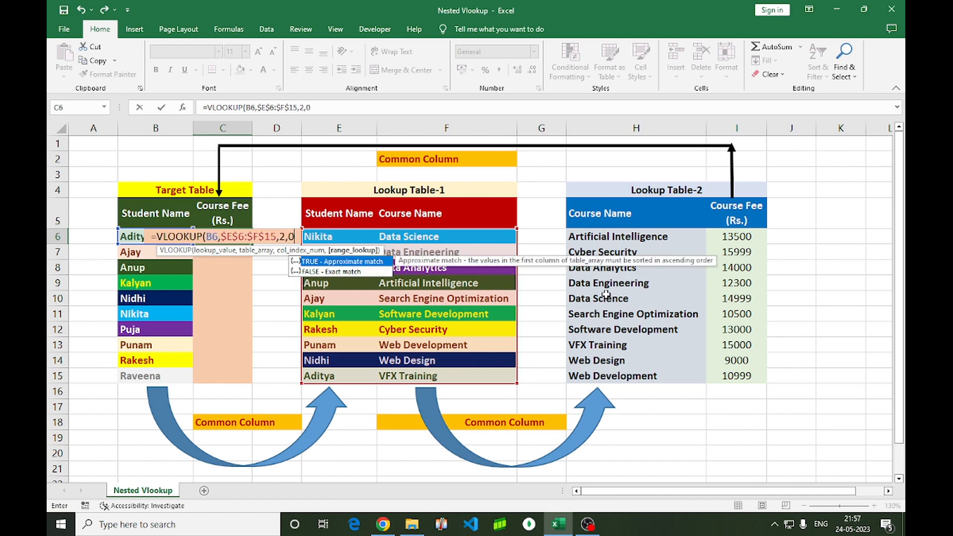
pyautogui.write(')')
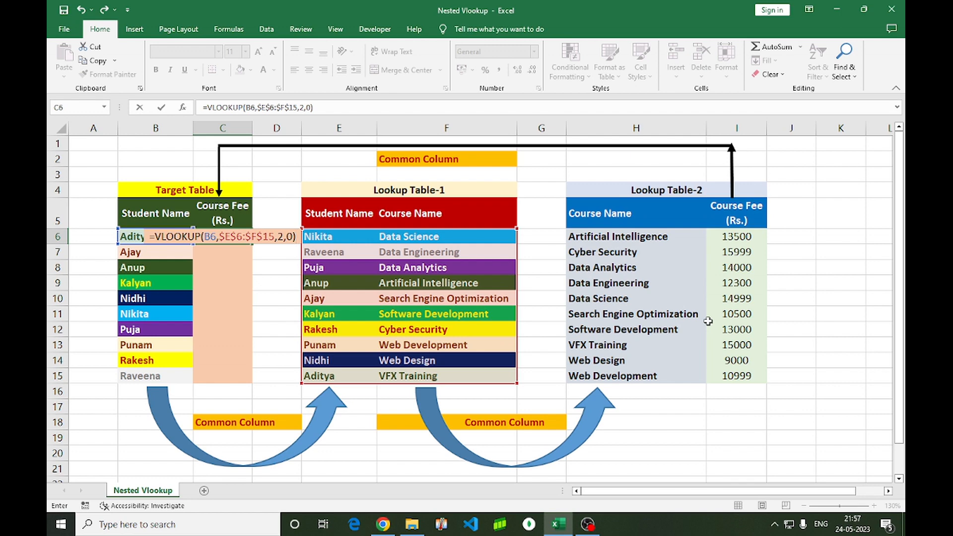
pyautogui.press('Return')
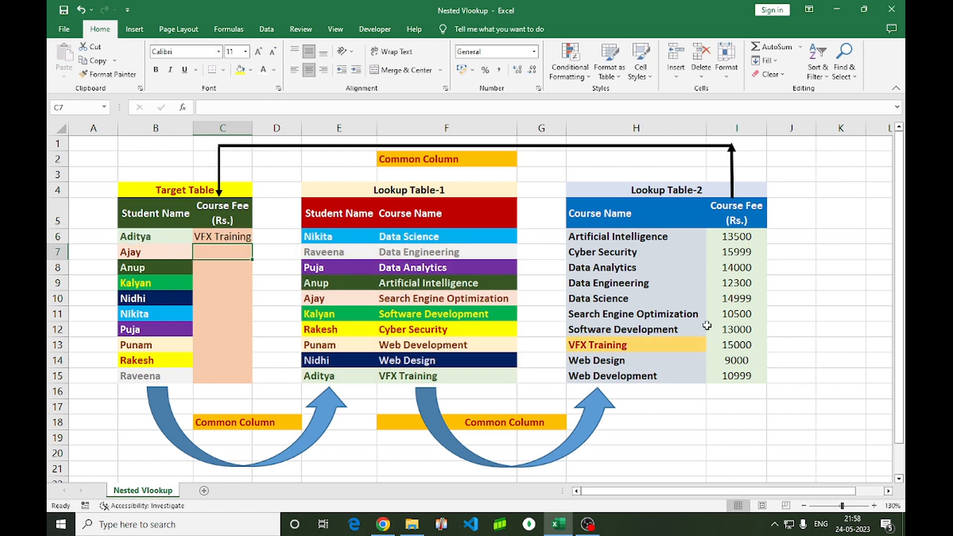
# - Check Lookup Table-2 for the course returned in C6 and its fee, comparing them with the student in B6
pyautogui.click(601, 350)
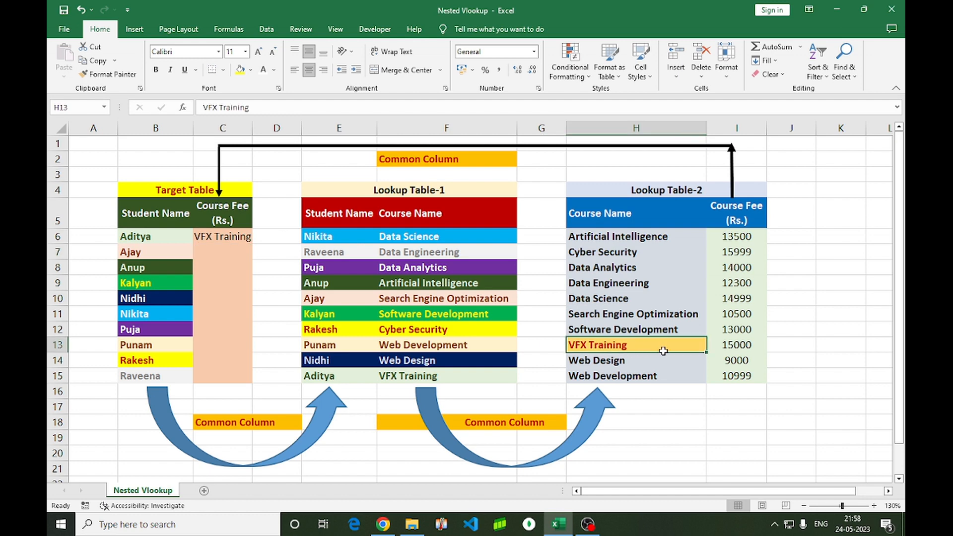
pyautogui.moveTo(654, 352); pyautogui.dragTo(722, 345)
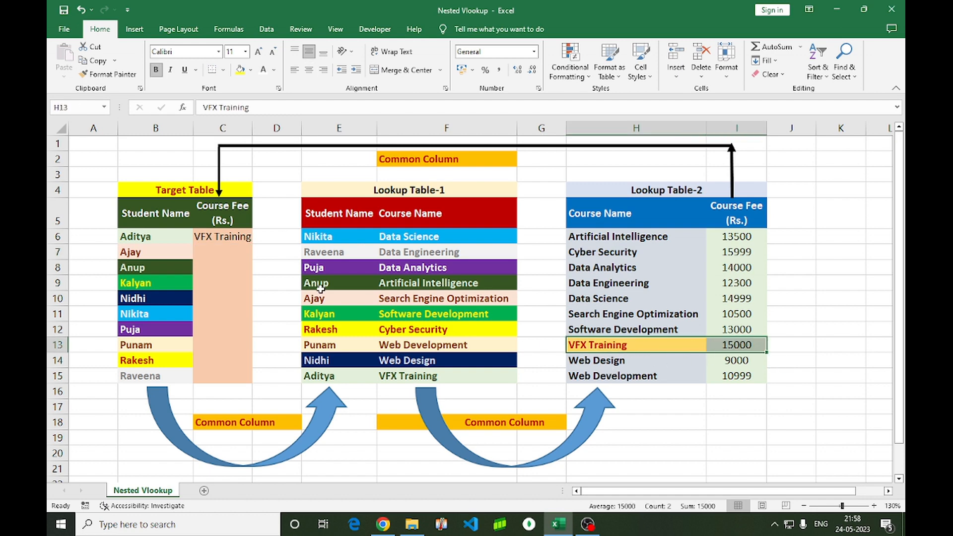
pyautogui.click(160, 239)
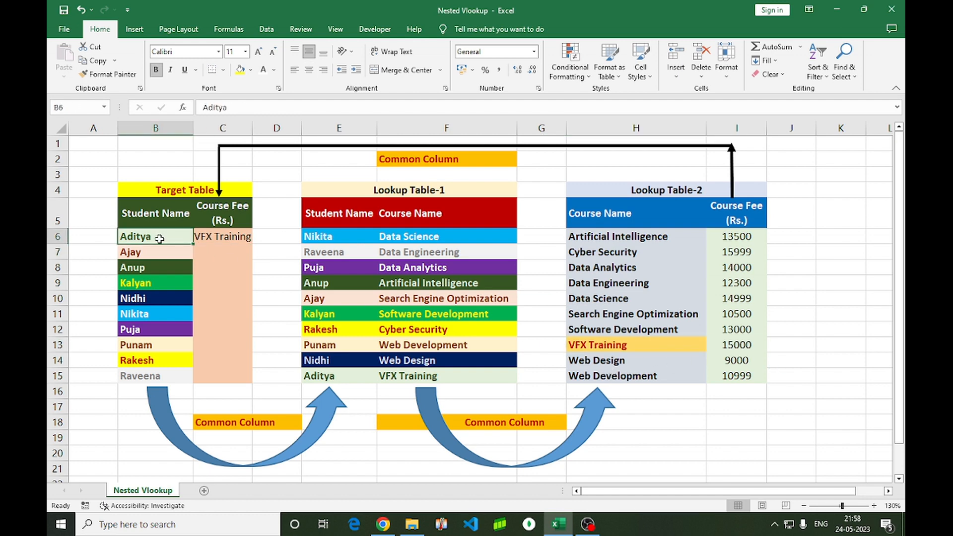
pyautogui.click(594, 347)
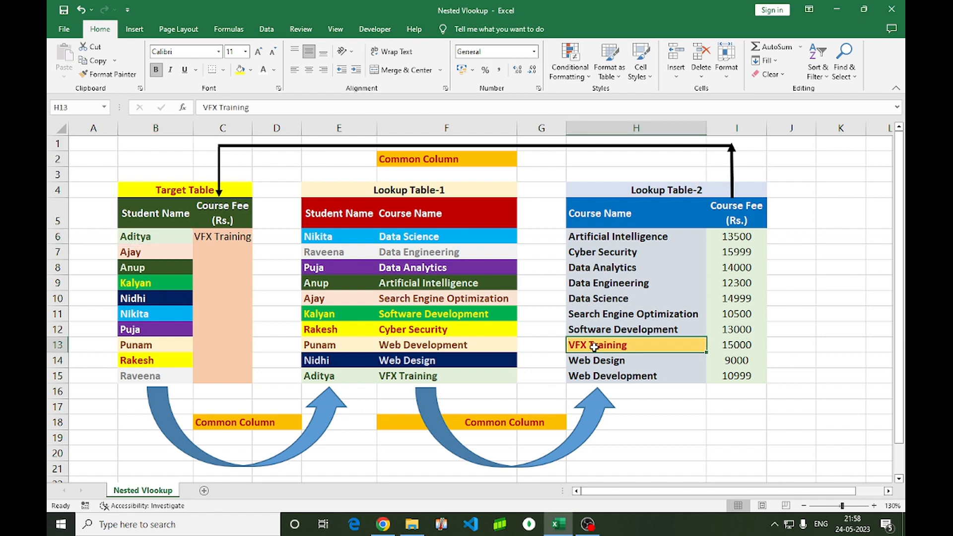
# - Test the C6 formula on another student by copying it into C11, and clear C11 again
pyautogui.click(241, 239)
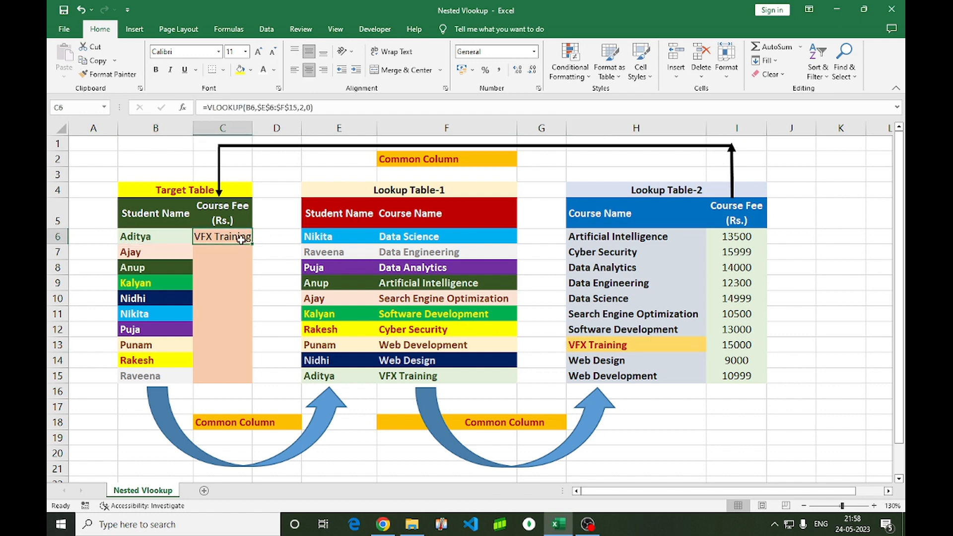
pyautogui.hotkey('ctrl', 'c')
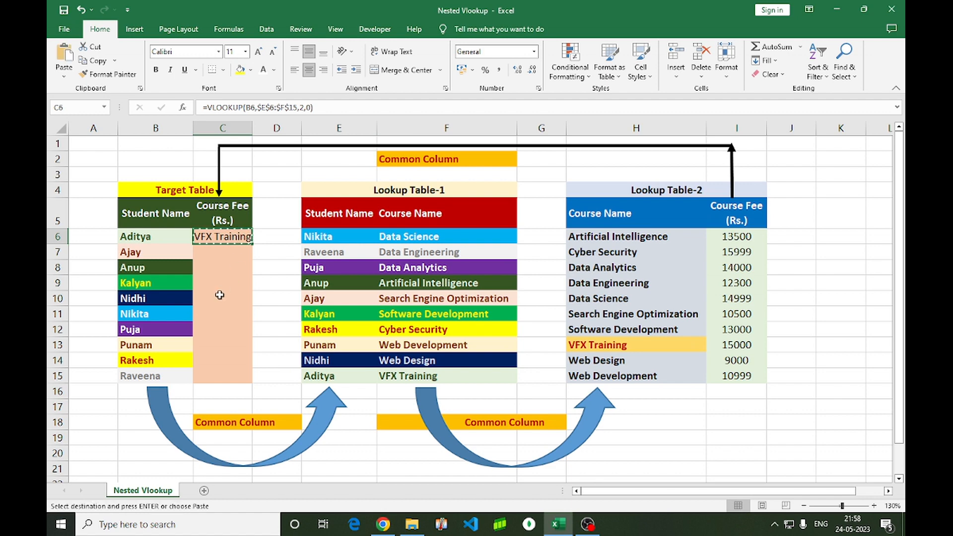
pyautogui.click(221, 315)
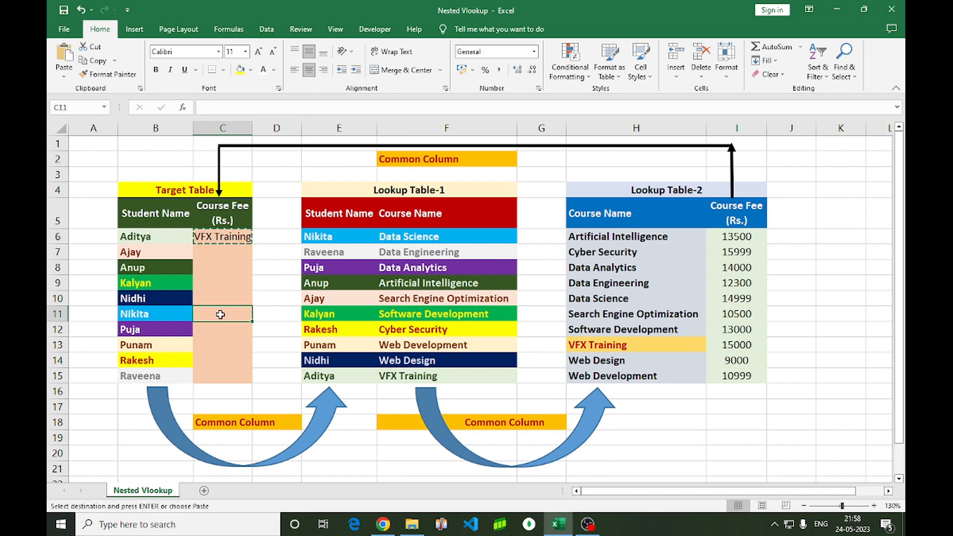
pyautogui.hotkey('ctrl', 'v')
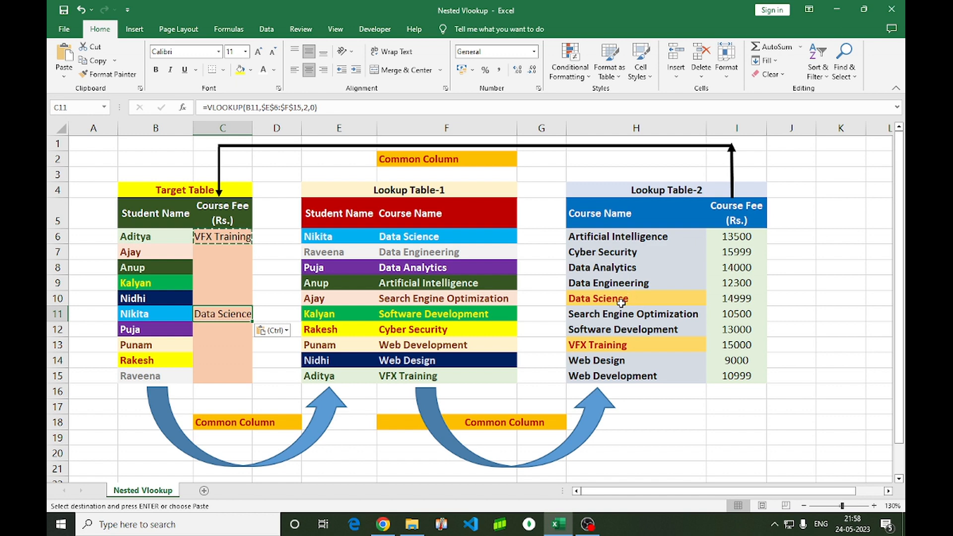
pyautogui.press('Escape')
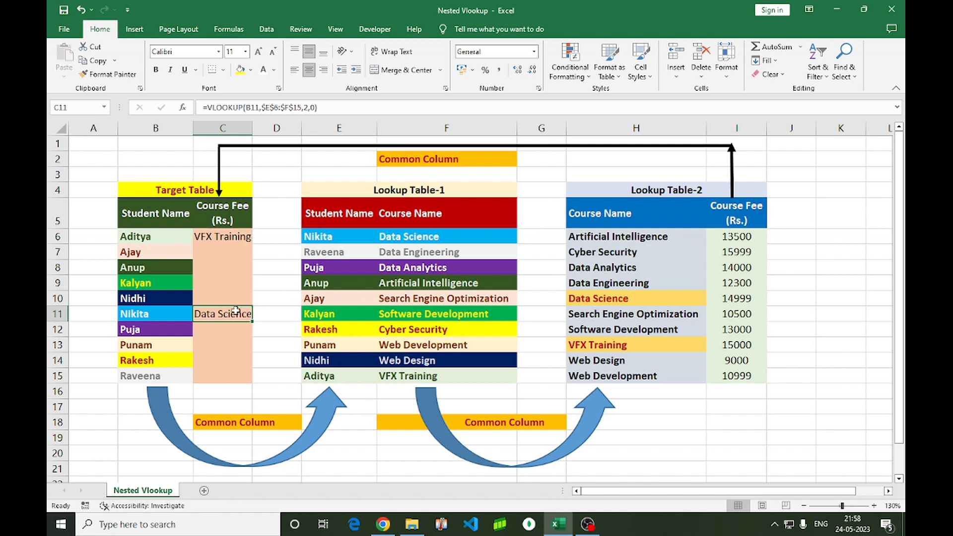
pyautogui.press('Delete')
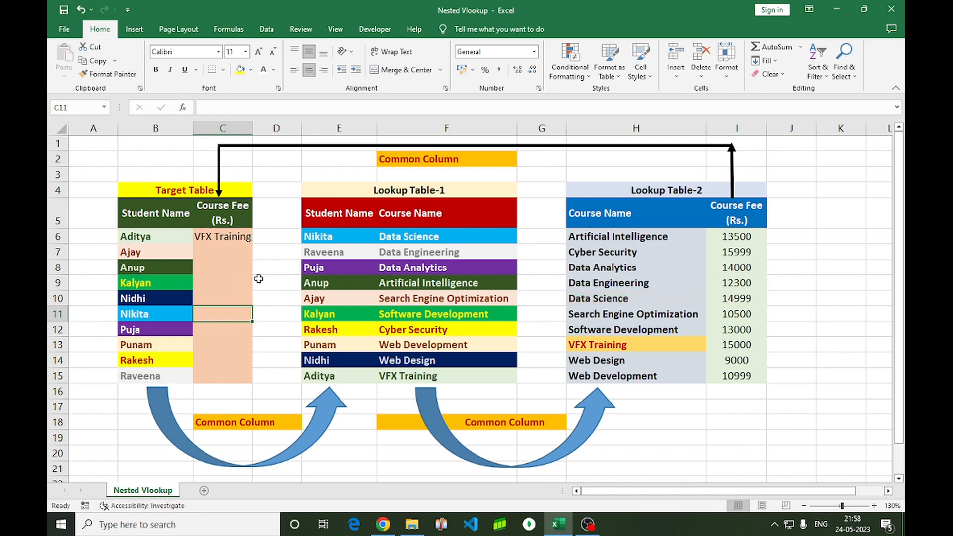
# - Expand the formula bar for C6 and preview the values of $E$6:$F$15 and of the whole VLOOKUP expression, discarding the edits
pyautogui.click(231, 238)
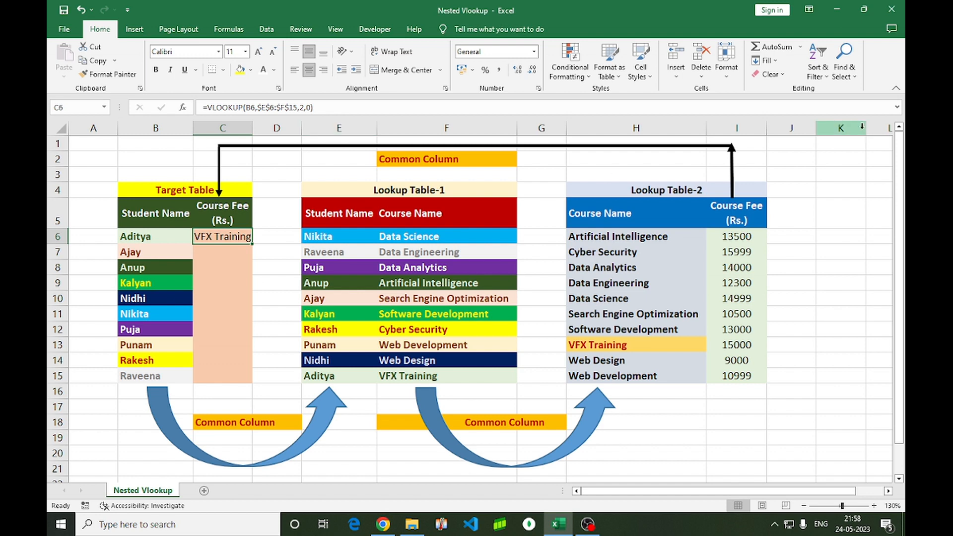
pyautogui.click(897, 107)
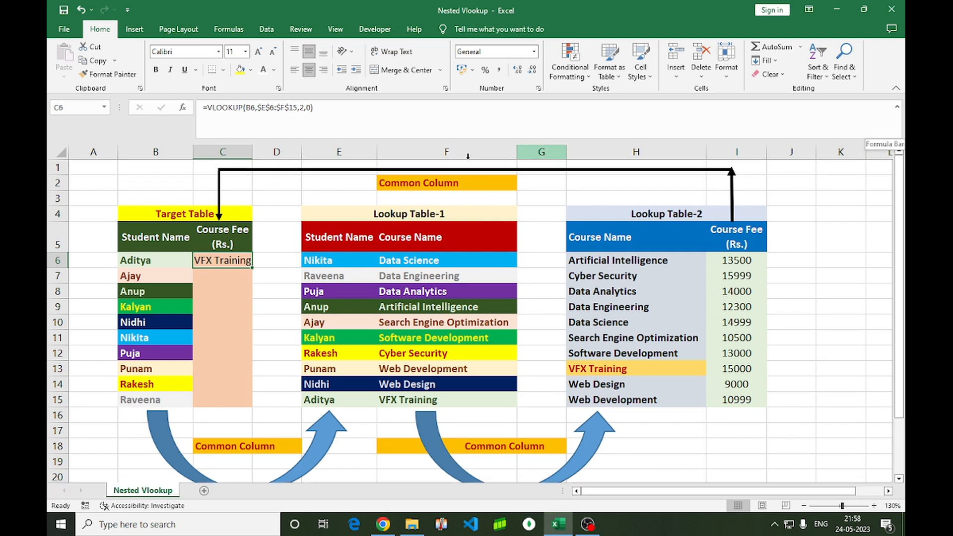
pyautogui.click(259, 108)
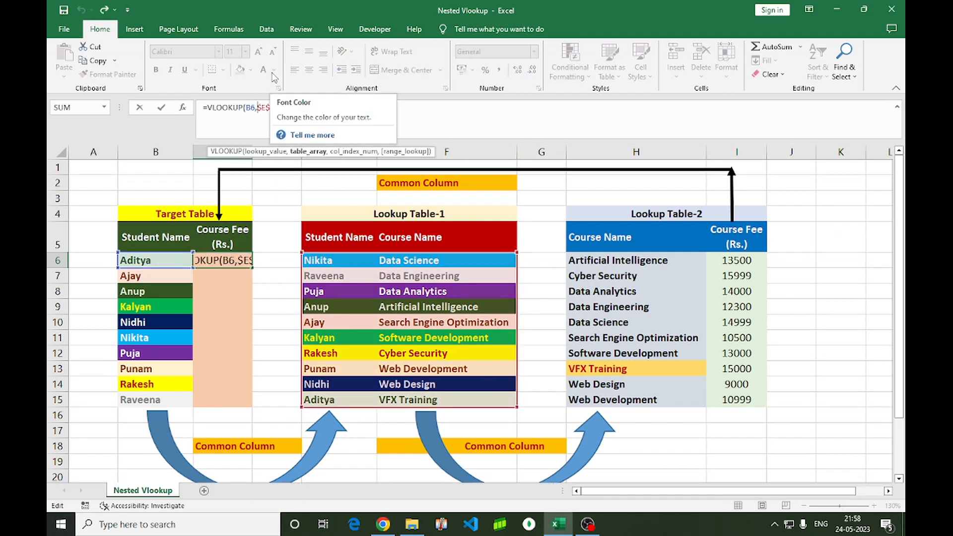
pyautogui.hotkey('shift', 'Right')
pyautogui.hotkey('shift', 'Right')
pyautogui.hotkey('shift', 'Right')
pyautogui.hotkey('shift', 'Right')
pyautogui.hotkey('shift', 'Right')
pyautogui.hotkey('shift', 'Right')
pyautogui.hotkey('shift', 'Right')
pyautogui.hotkey('shift', 'Right')
pyautogui.hotkey('shift', 'Right')
pyautogui.hotkey('shift', 'Right')
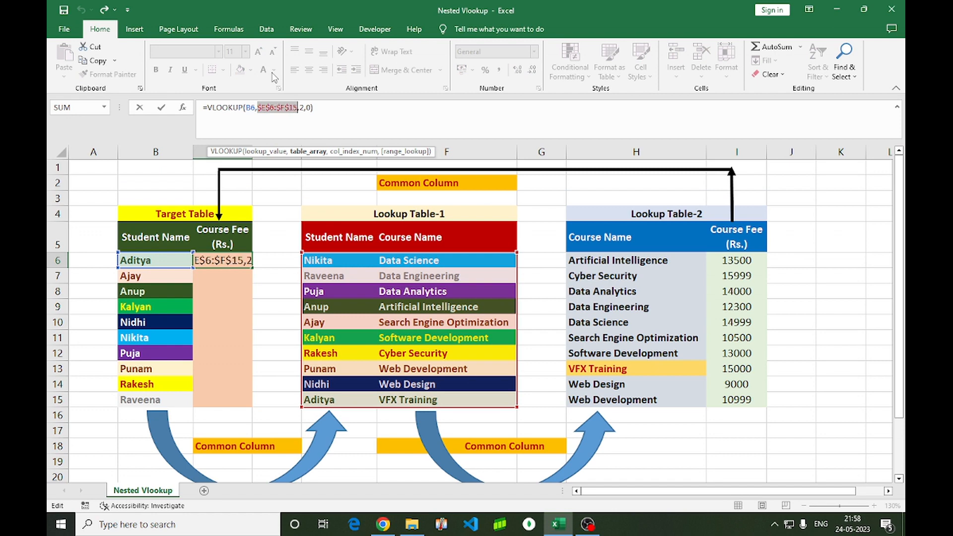
pyautogui.press('F9')
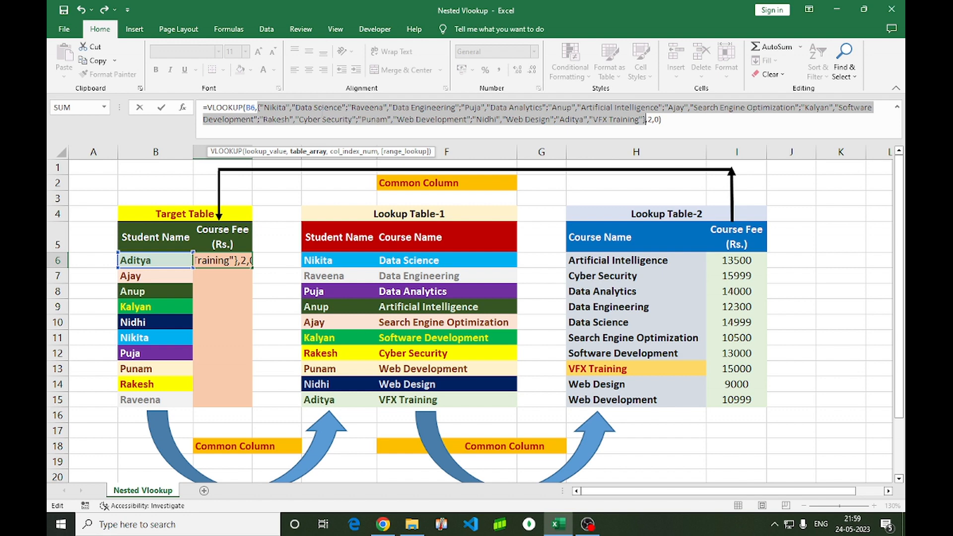
pyautogui.press('Escape')
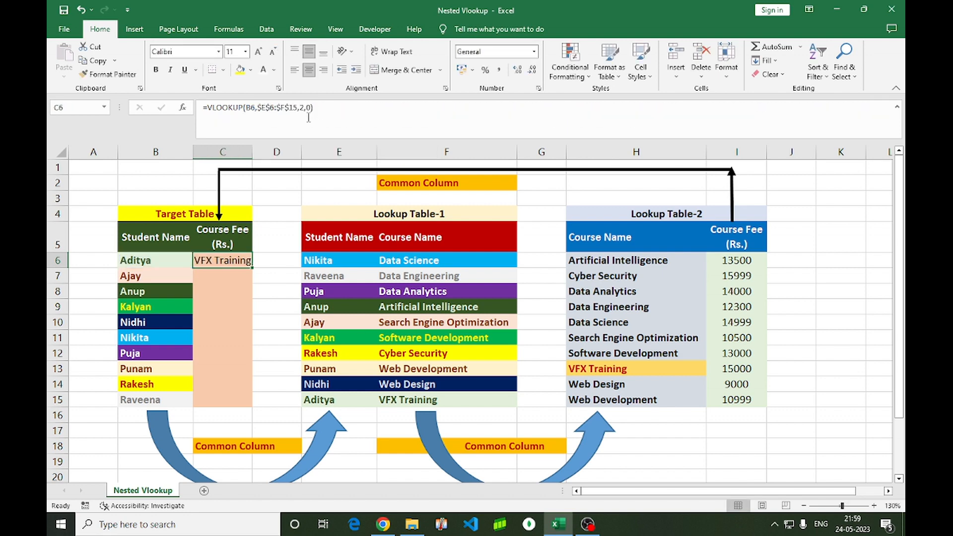
pyautogui.moveTo(320, 108); pyautogui.dragTo(210, 112)
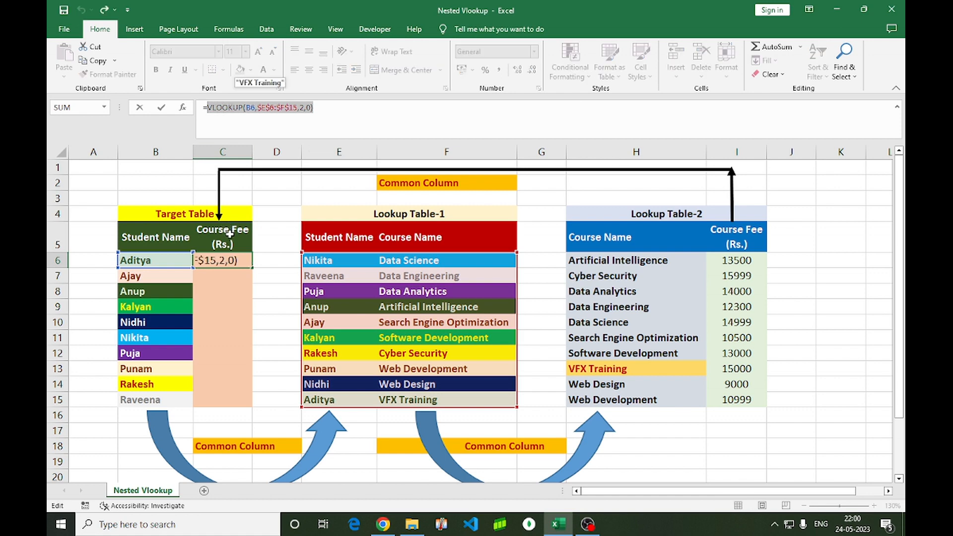
pyautogui.press('Escape')
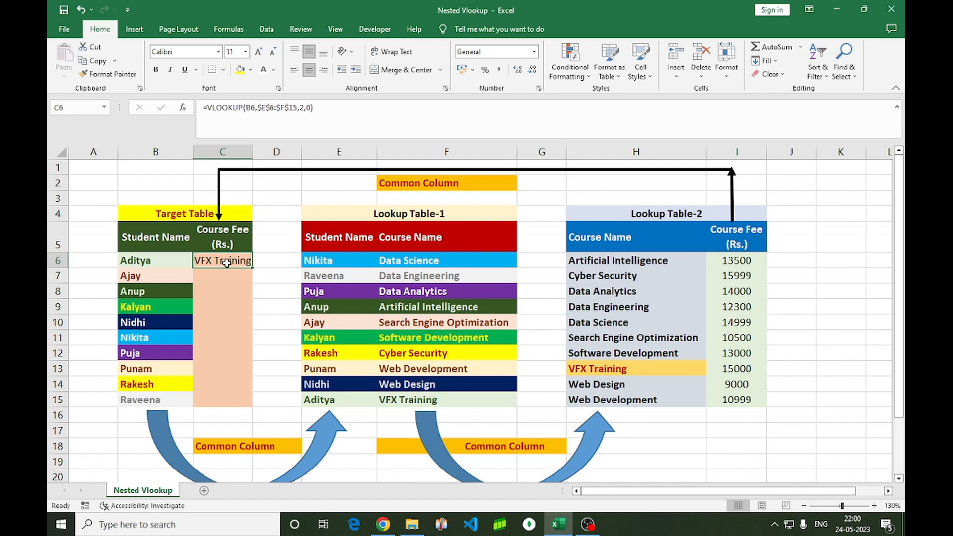
# - Compare the student in B6 and the course in C6 with Lookup Table-2, checking the matching course in H13 and its fee in I13
pyautogui.click(177, 261)
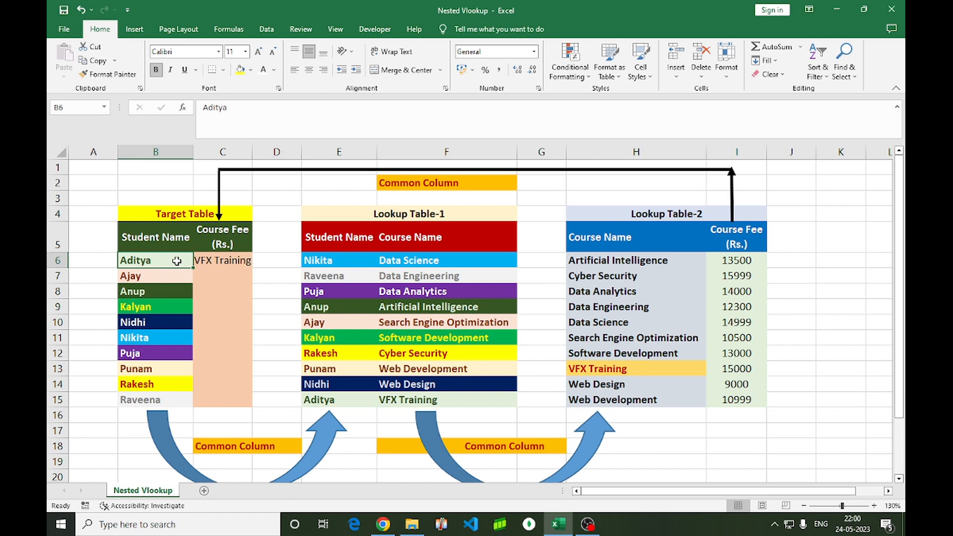
pyautogui.click(222, 262)
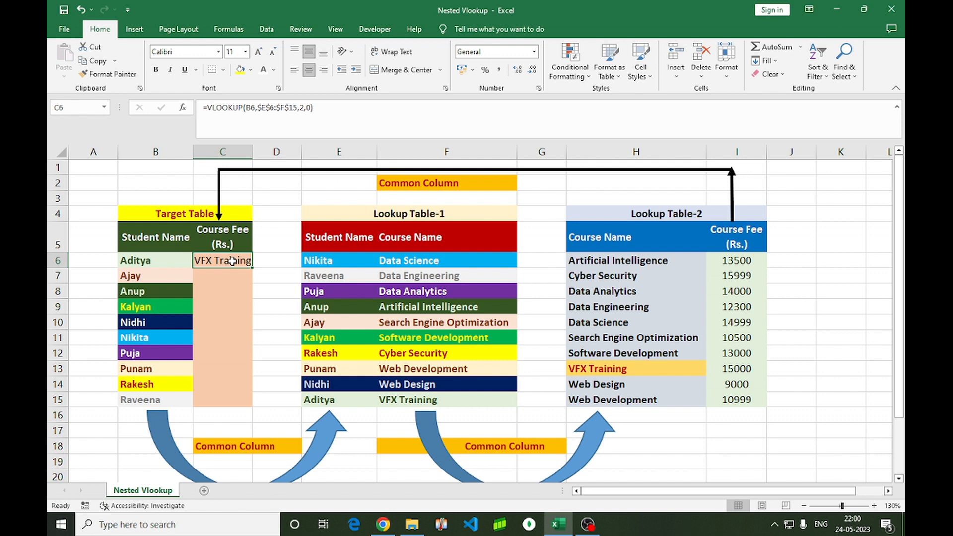
pyautogui.moveTo(604, 241)
pyautogui.mouseDown()
pyautogui.moveTo(734, 307)
pyautogui.moveTo(732, 398)
pyautogui.mouseUp()
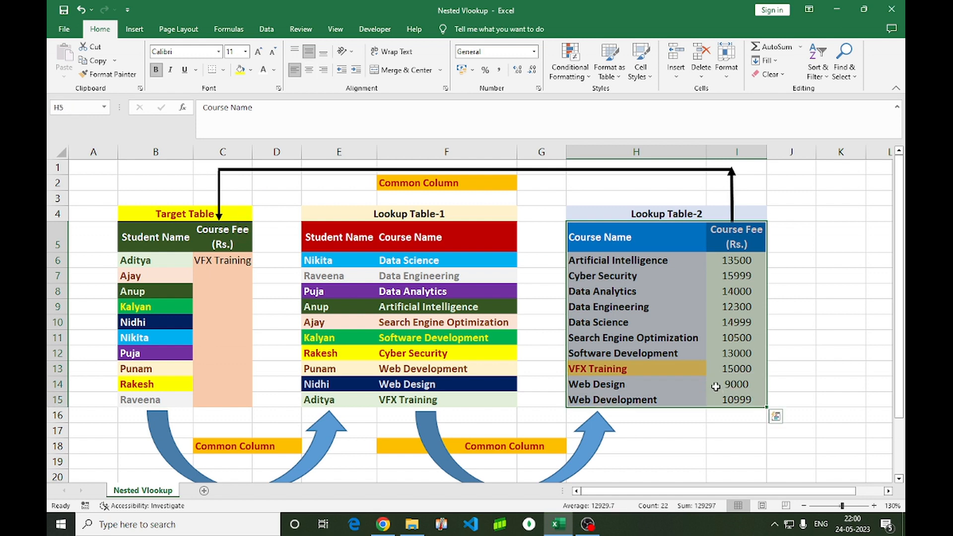
pyautogui.click(217, 262)
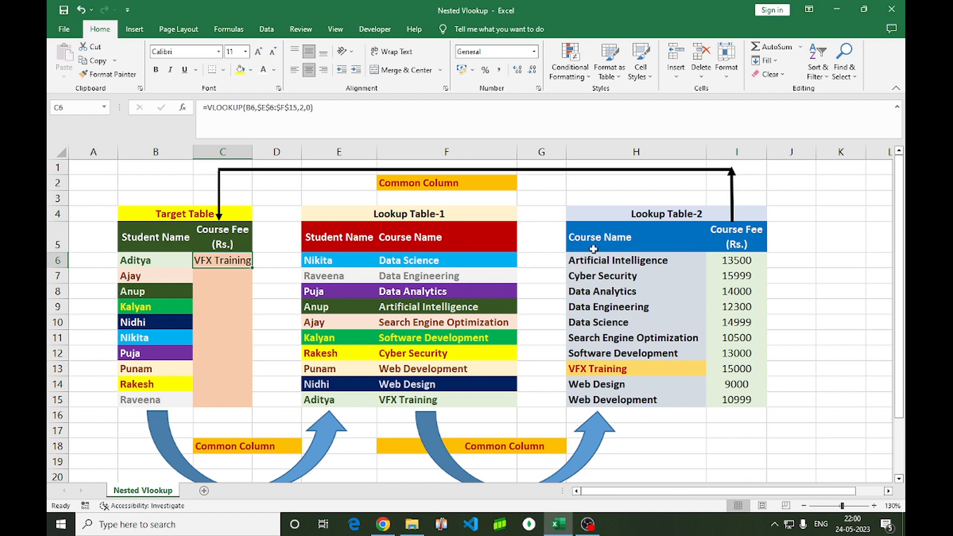
pyautogui.moveTo(588, 243); pyautogui.dragTo(730, 400)
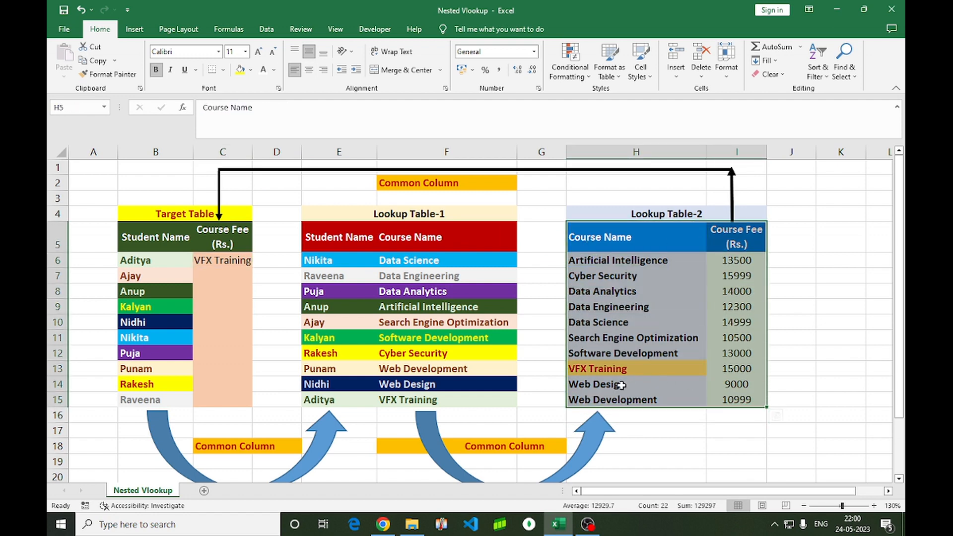
pyautogui.click(591, 369)
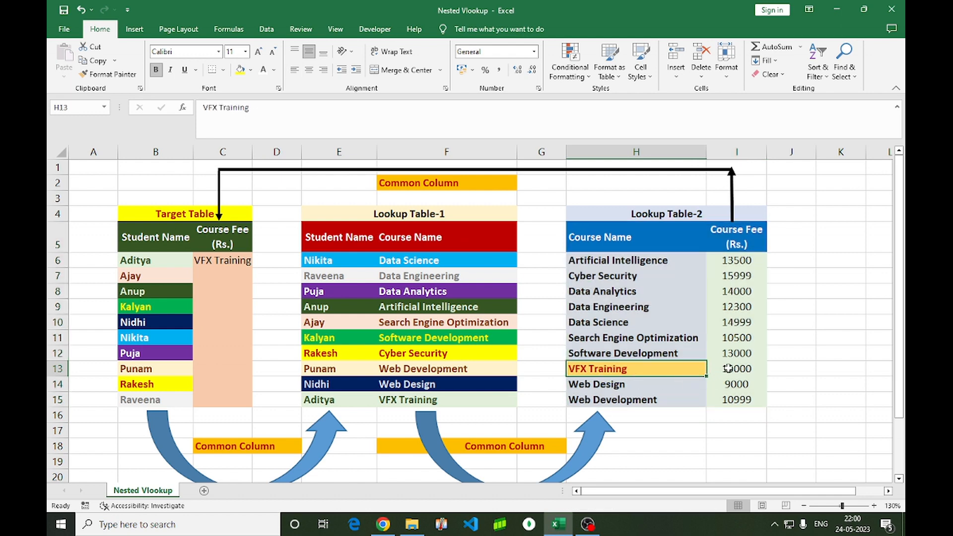
pyautogui.click(728, 368)
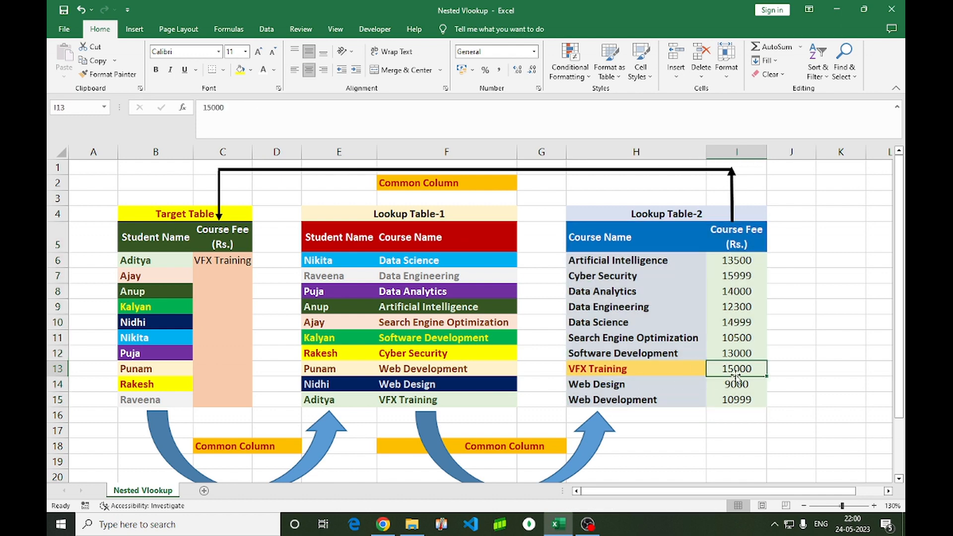
pyautogui.click(591, 369)
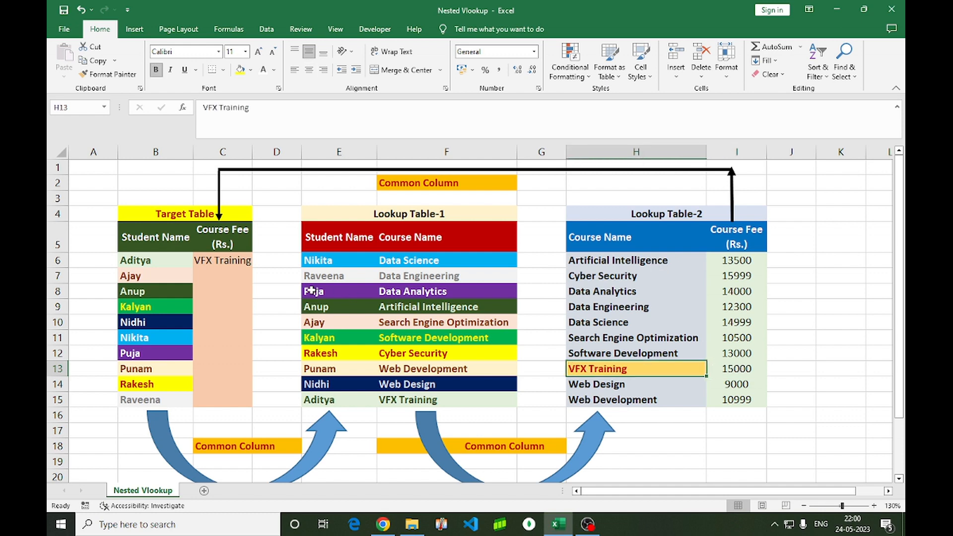
# - Wrap the C6 formula in an outer VLOOKUP that uses the existing VLOOKUP(B6,$E$6:$F$15,2,0) as its lookup value
pyautogui.click(231, 263)
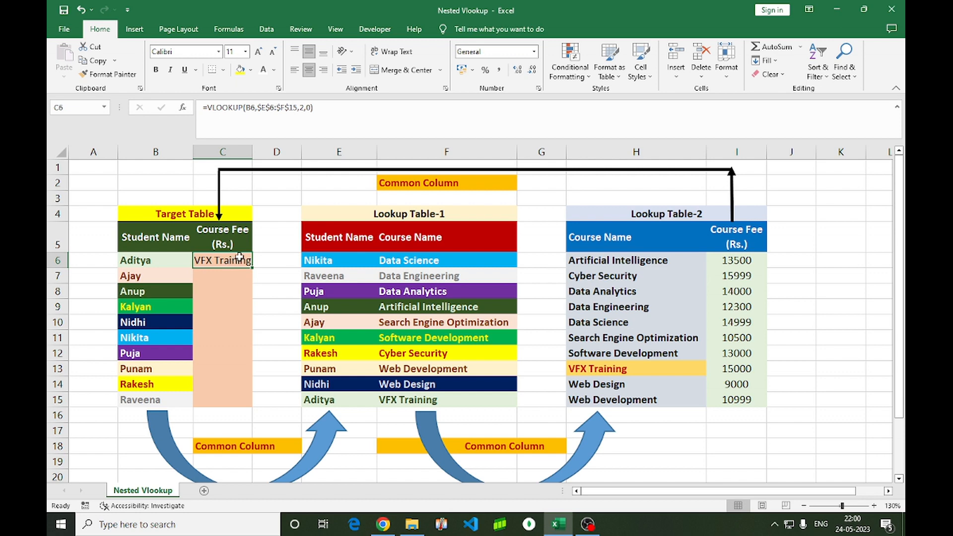
pyautogui.click(208, 106)
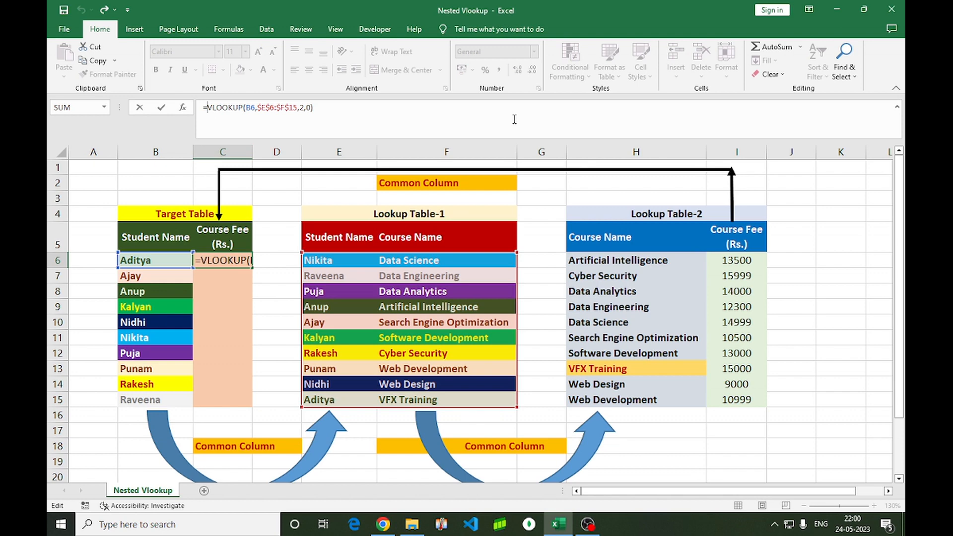
pyautogui.write('vlo')
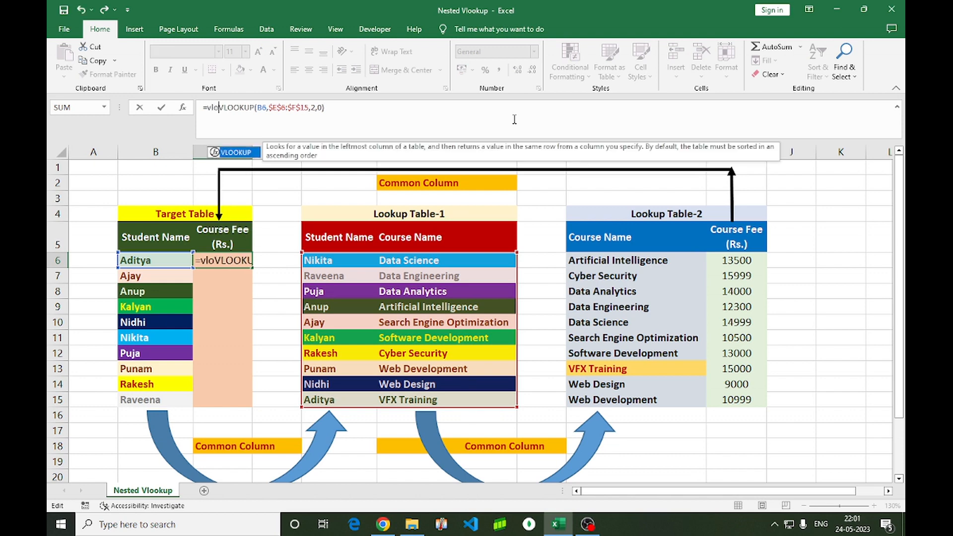
pyautogui.press('Tab')
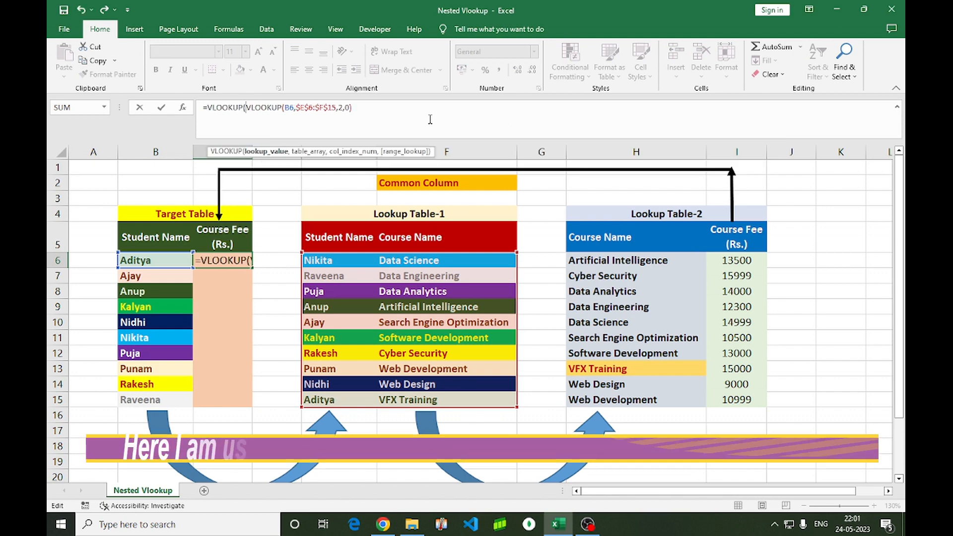
pyautogui.moveTo(353, 107); pyautogui.dragTo(247, 107)
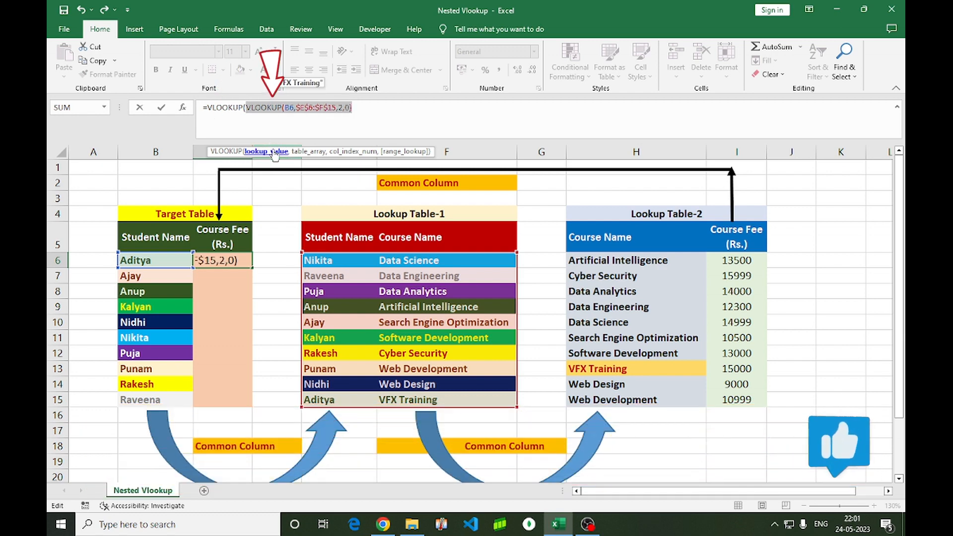
pyautogui.click(369, 109)
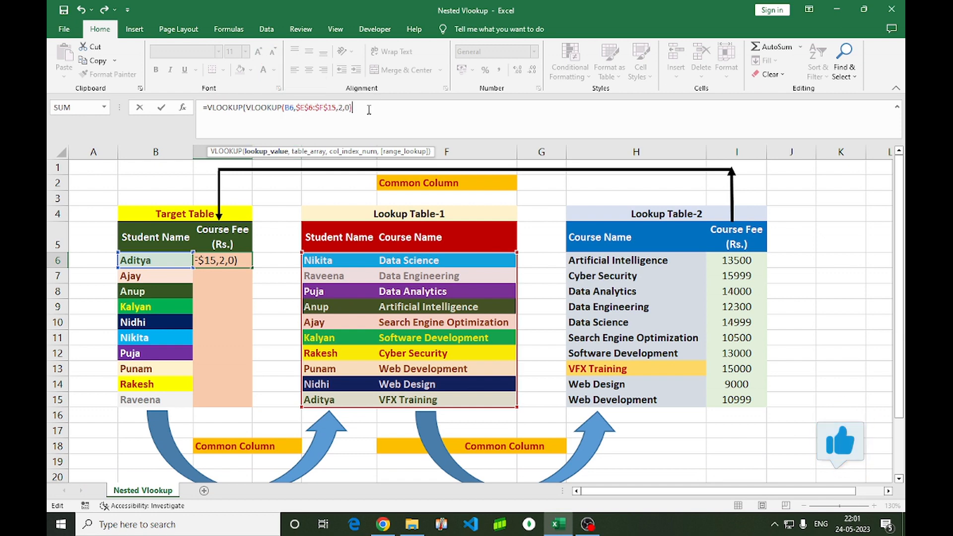
# - Set the outer VLOOKUP's table array to the data of Lookup Table-2 as the absolute range $H$6:$I$15
pyautogui.write(',')
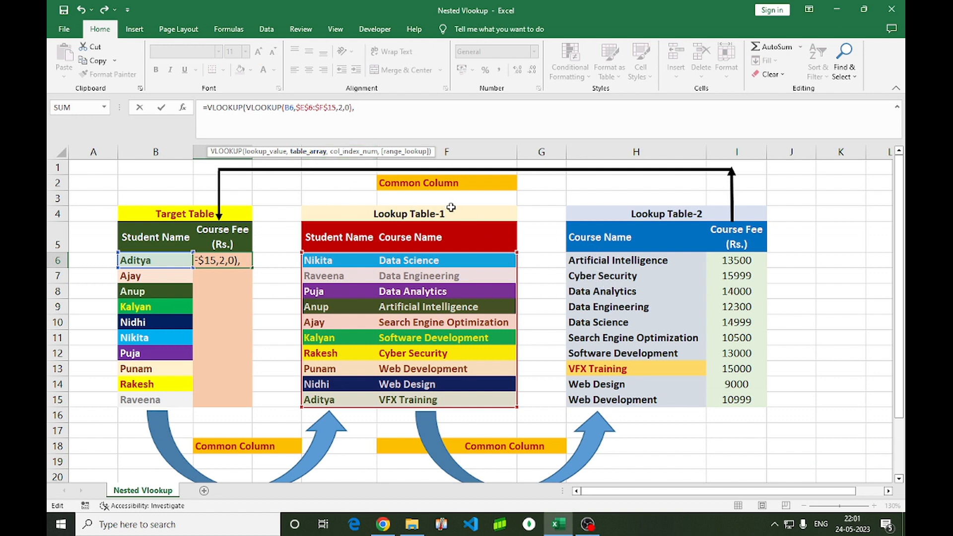
pyautogui.click(591, 263)
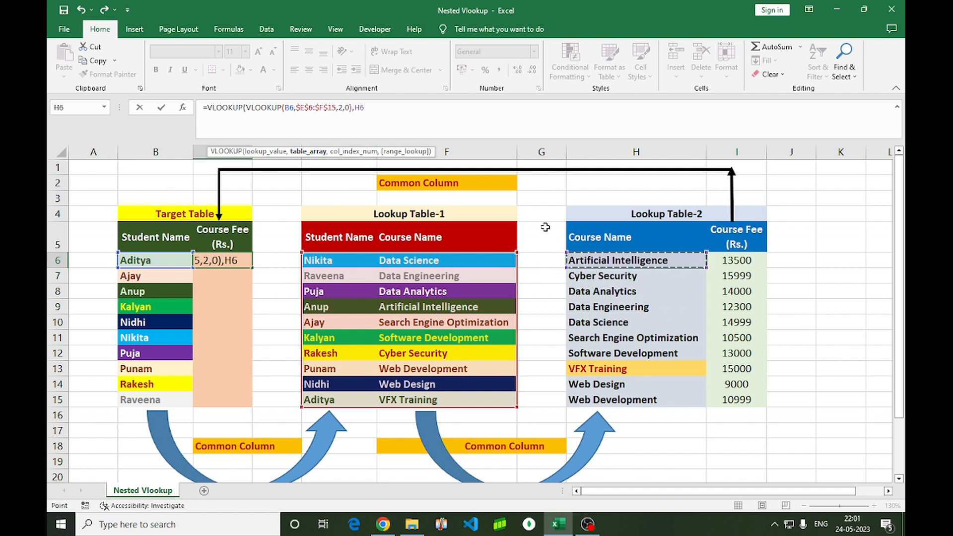
pyautogui.hotkey('shift', 'Right')
pyautogui.hotkey('ctrl', 'shift', 'Down')
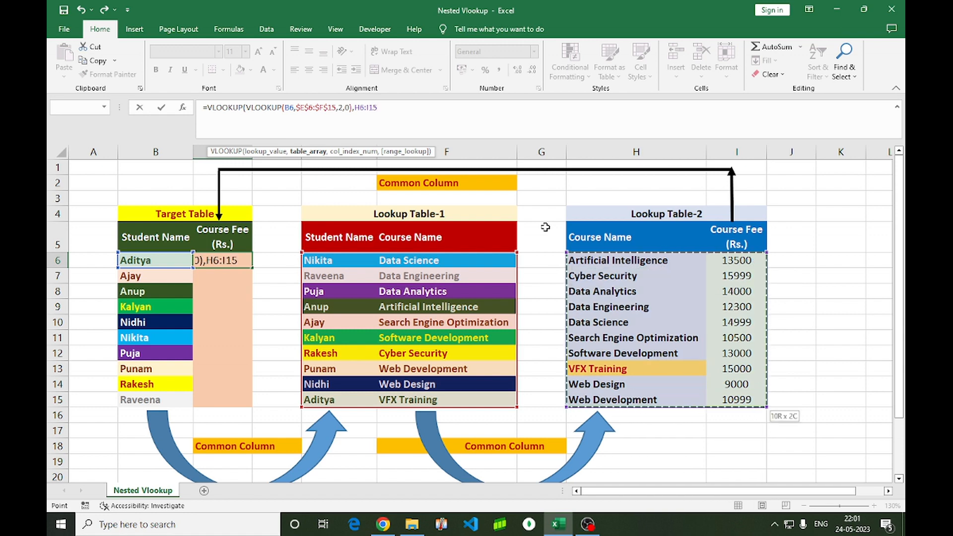
pyautogui.press('F4')
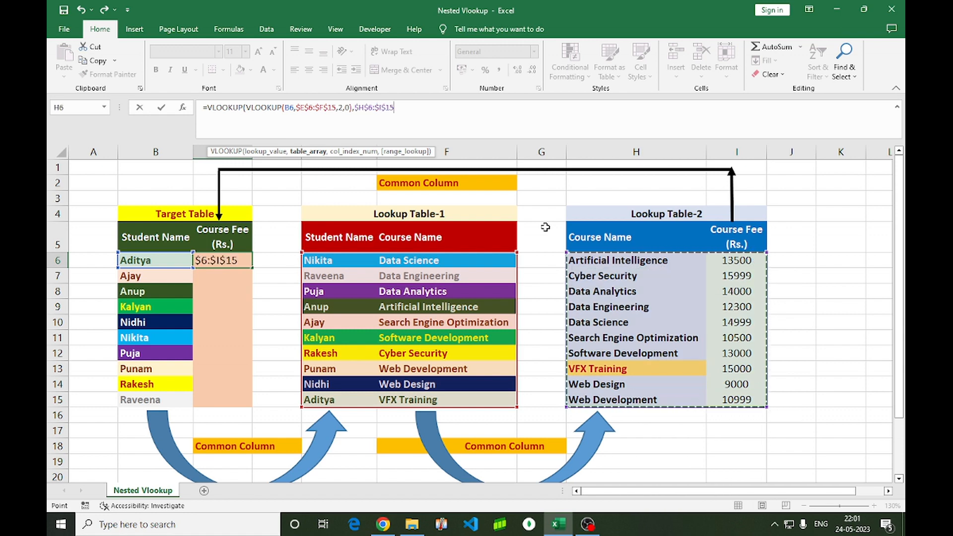
# - Complete the outer VLOOKUP in C6 with column index 2 and exact match 0, giving =VLOOKUP(VLOOKUP(B6,$E$6:$F$15,2,0),$H$6:$I$15,2,0)
pyautogui.write(',')
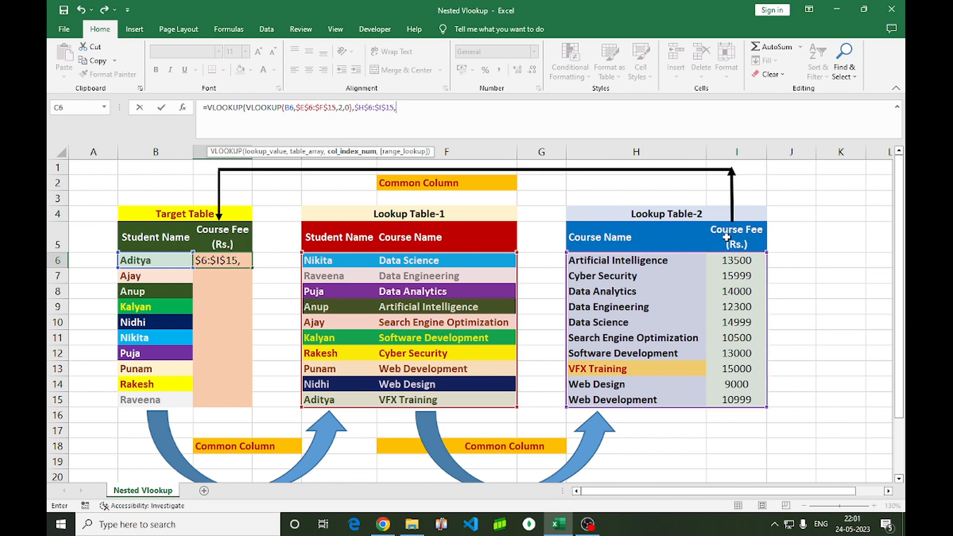
pyautogui.write('2,0')
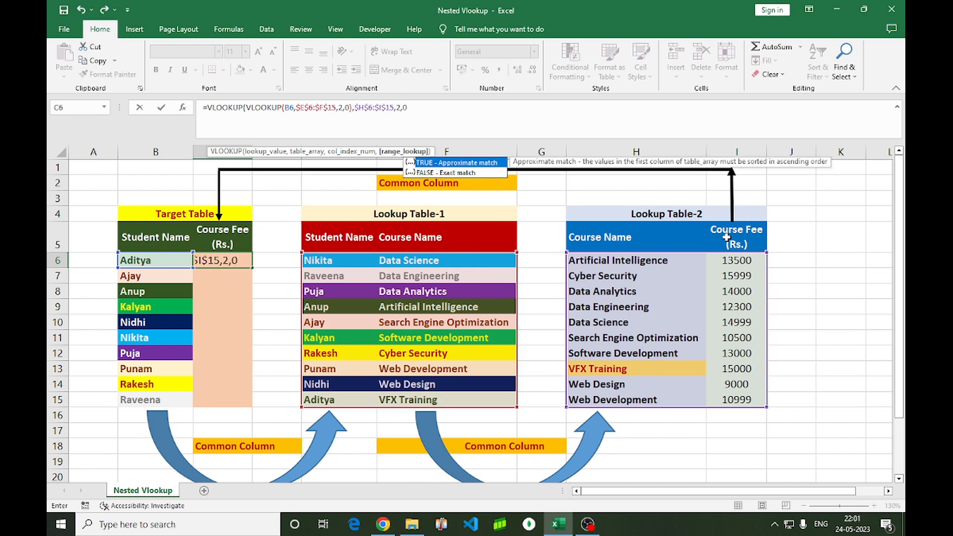
pyautogui.write(')')
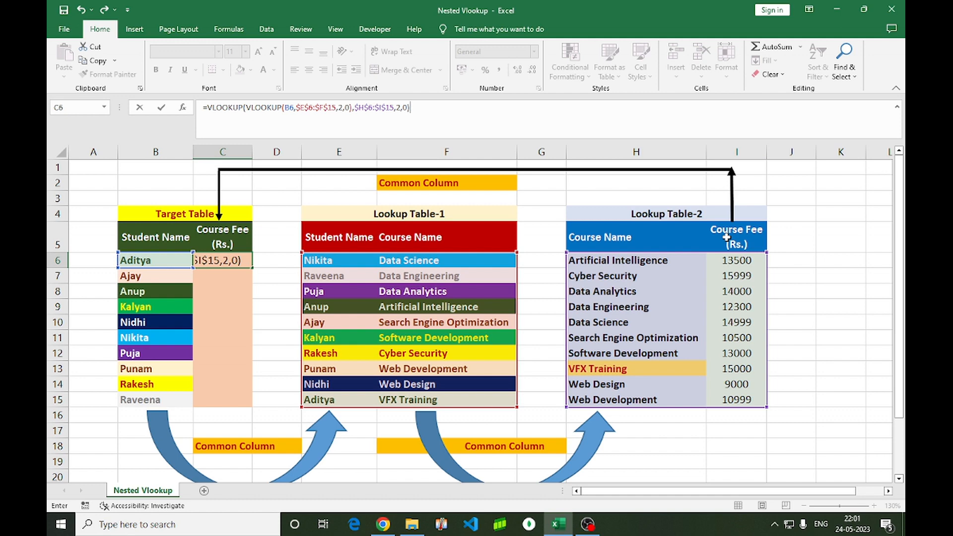
pyautogui.press('Return')
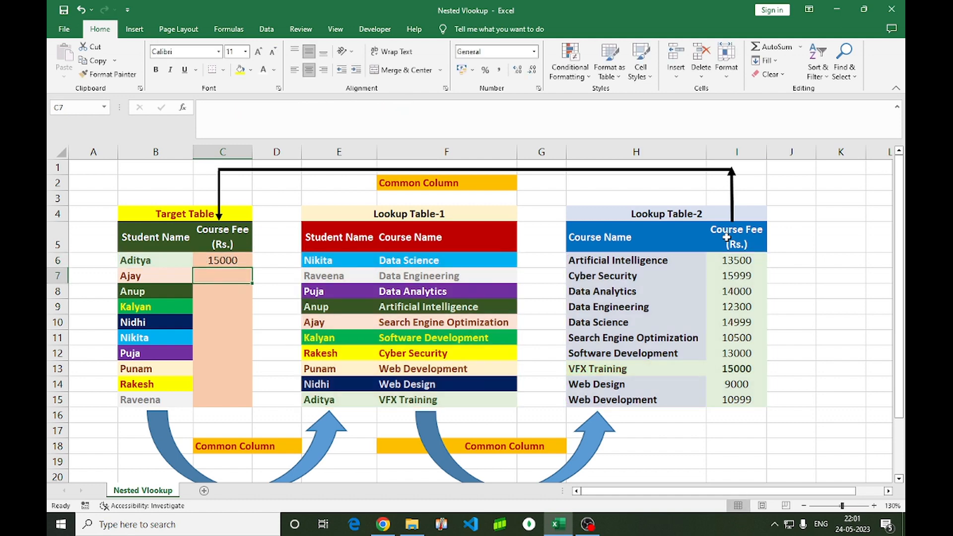
# - Trace the fee in C6 from the student in B6 through row 15 of Lookup Table-1 to the course in H13 of Lookup Table-2
pyautogui.click(222, 262)
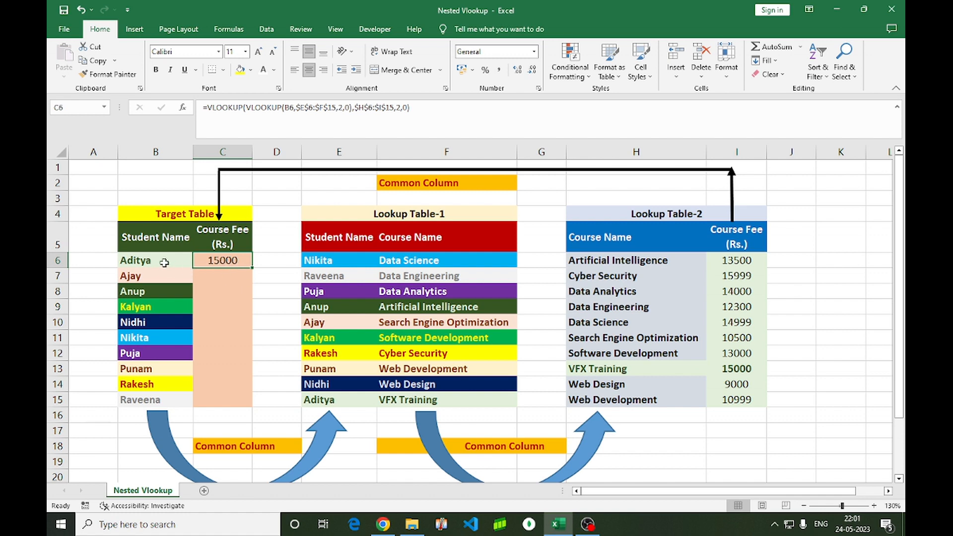
pyautogui.click(139, 262)
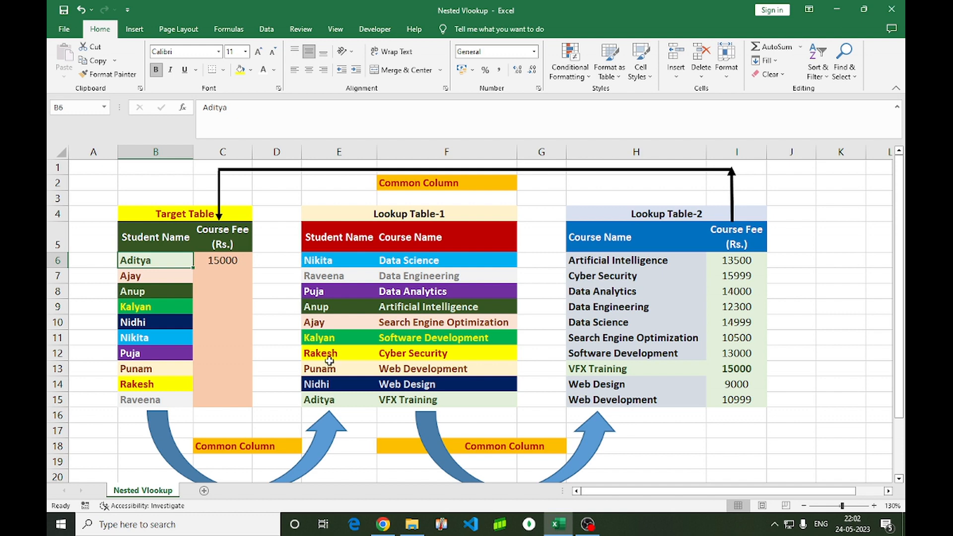
pyautogui.click(323, 402)
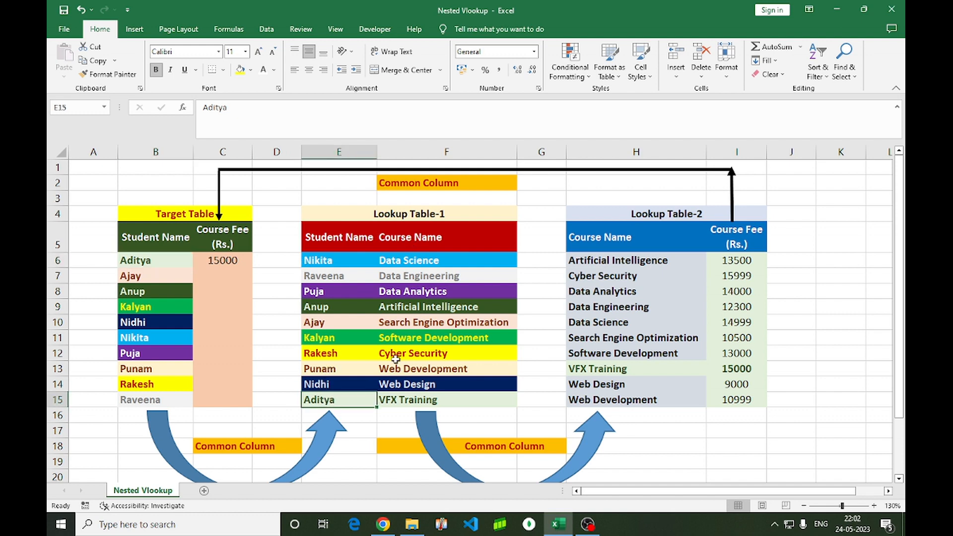
pyautogui.click(409, 403)
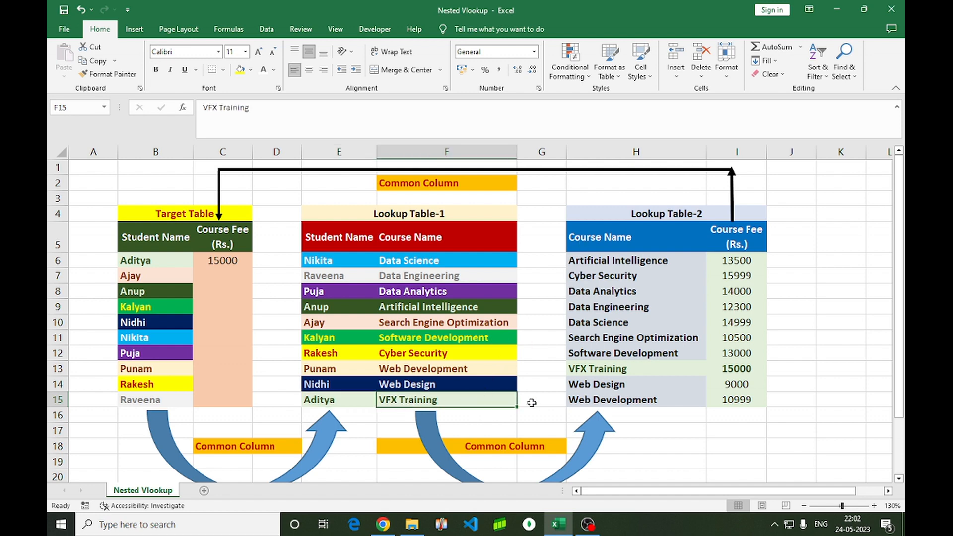
pyautogui.click(590, 367)
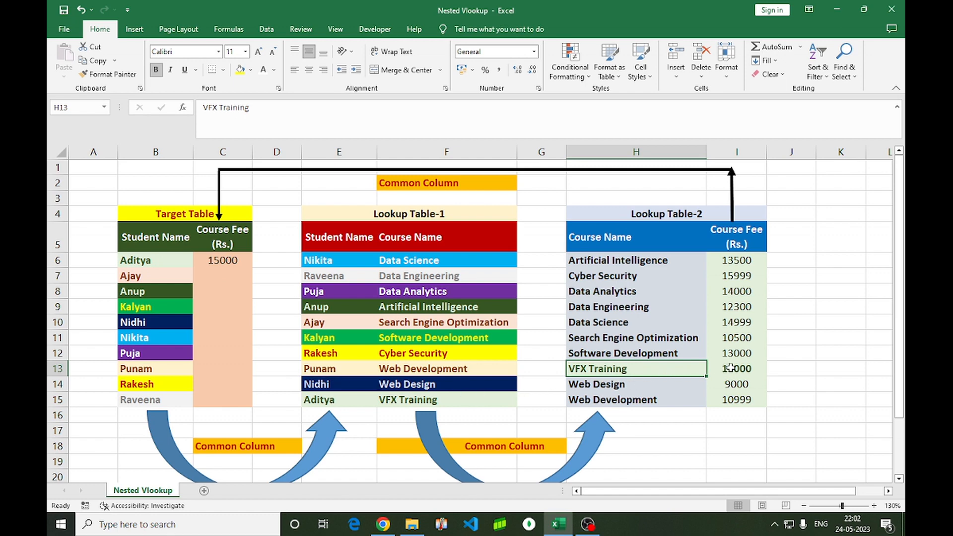
# - Evaluate the $H$6:$I$15 table array inside the C6 formula to preview its values, and discard the edit
pyautogui.click(209, 261)
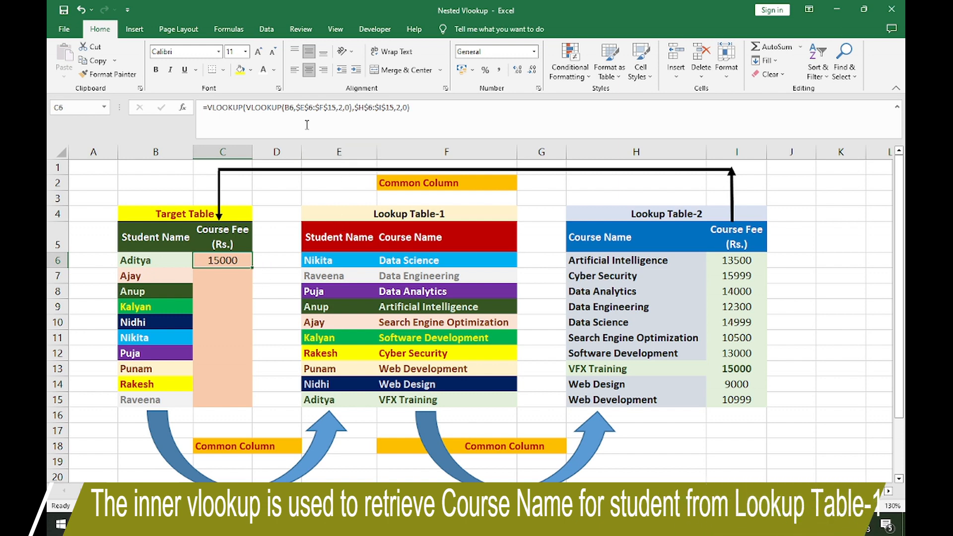
pyautogui.click(356, 108)
pyautogui.hotkey('shift', 'Right')
pyautogui.hotkey('shift', 'Right')
pyautogui.hotkey('shift', 'Right')
pyautogui.hotkey('shift', 'Right')
pyautogui.hotkey('shift', 'Right')
pyautogui.hotkey('shift', 'Right')
pyautogui.hotkey('shift', 'Right')
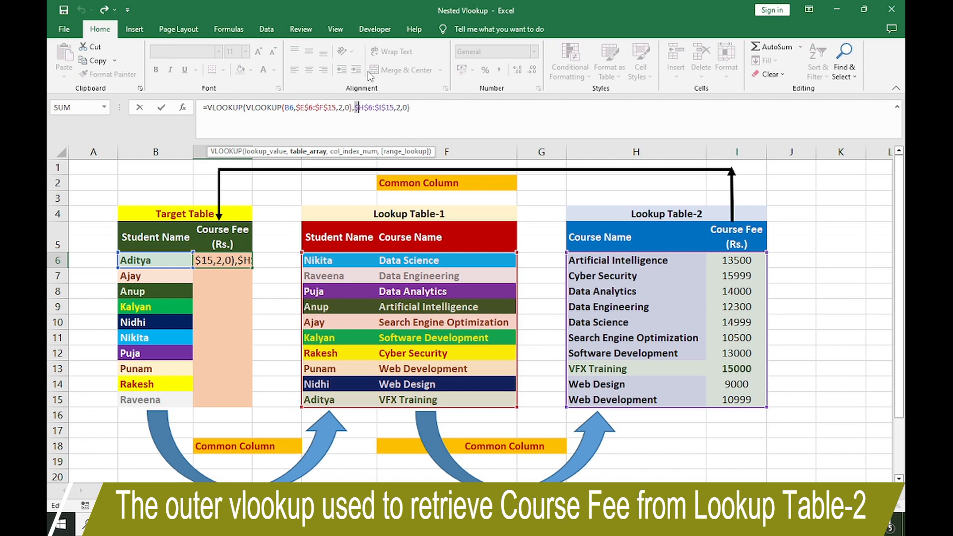
pyautogui.hotkey('shift', 'Right')
pyautogui.hotkey('shift', 'Right')
pyautogui.hotkey('shift', 'Right')
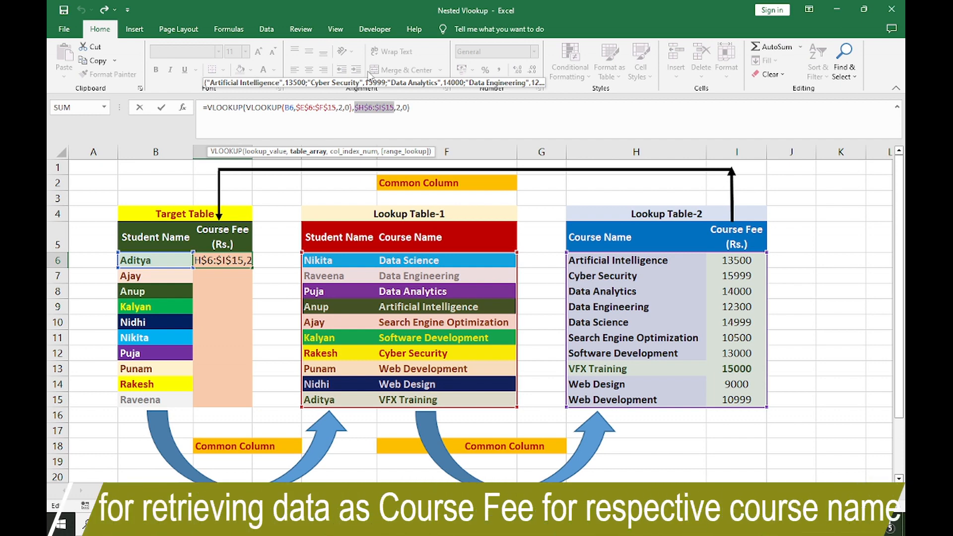
pyautogui.press('F9')
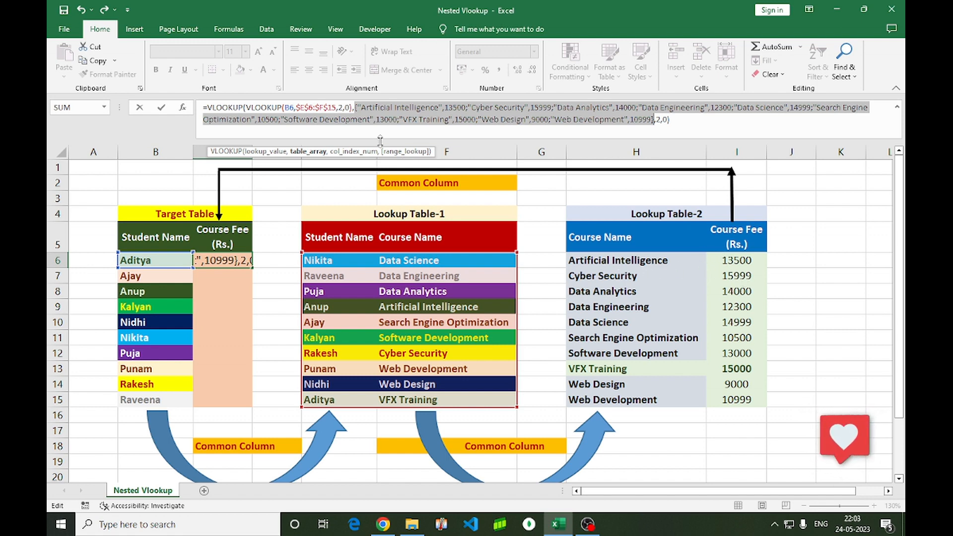
pyautogui.press('Escape')
# - Inspect the table array $H$6:$I$15 and the inner VLOOKUP of the C6 formula, keeping the formula as it is
pyautogui.moveTo(355, 107); pyautogui.dragTo(394, 114)
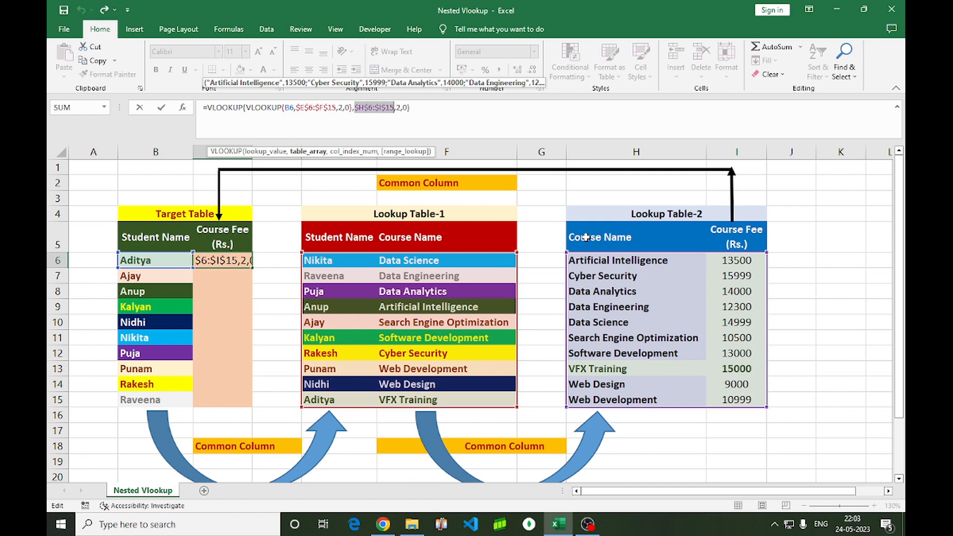
pyautogui.hotkey('ctrl', 'Return')
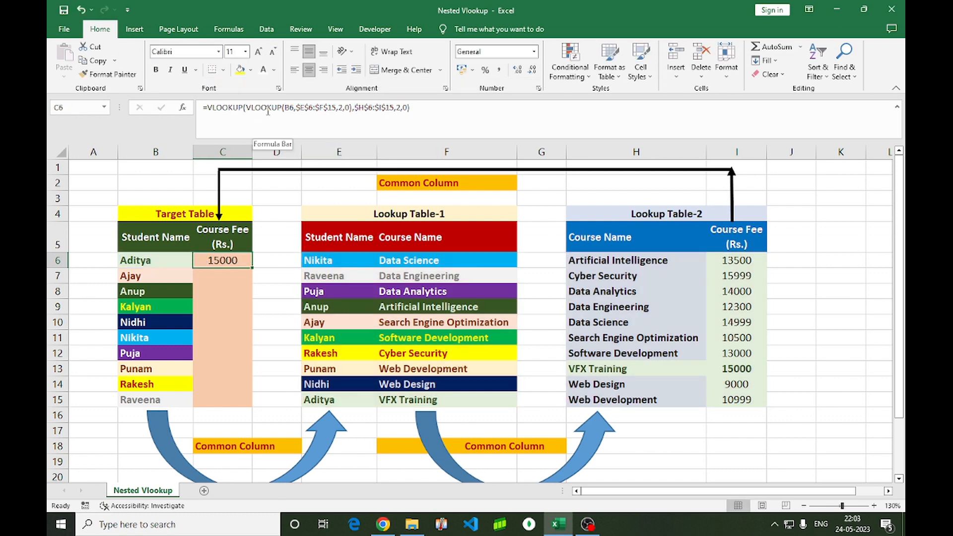
pyautogui.moveTo(247, 108); pyautogui.dragTo(352, 111)
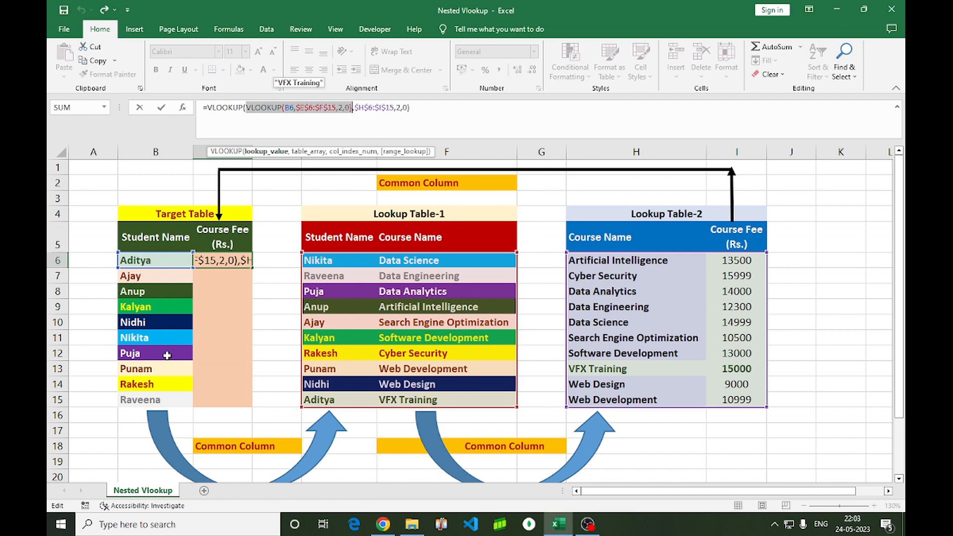
pyautogui.hotkey('ctrl', 'Return')
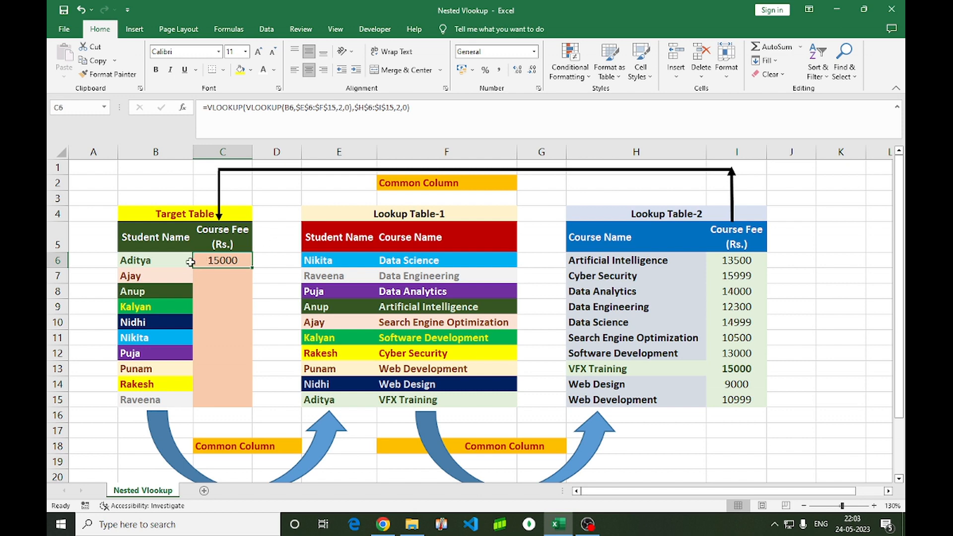
# - Copy the nested VLOOKUP formula from C6 into C10 as a test on another student
pyautogui.moveTo(583, 369); pyautogui.dragTo(724, 368)
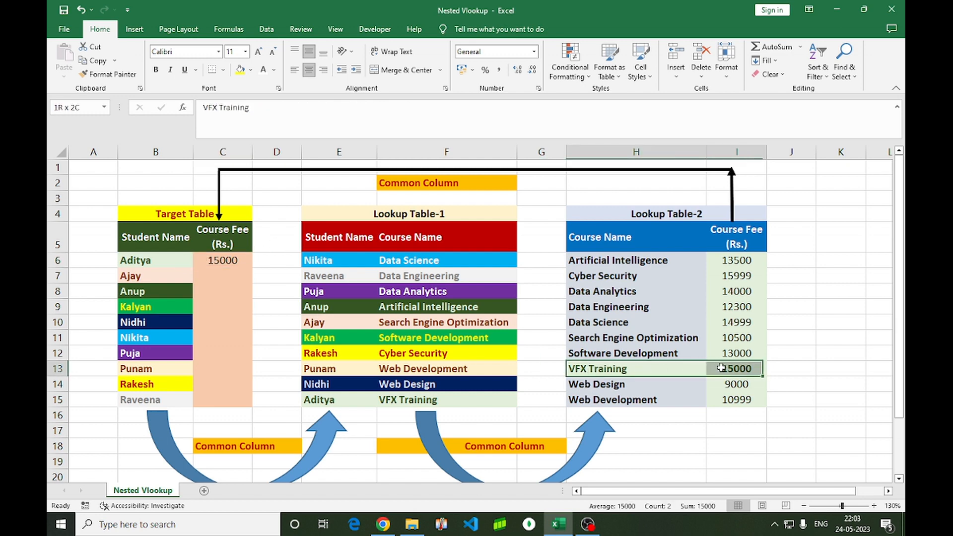
pyautogui.click(228, 261)
pyautogui.hotkey('ctrl', 'c')
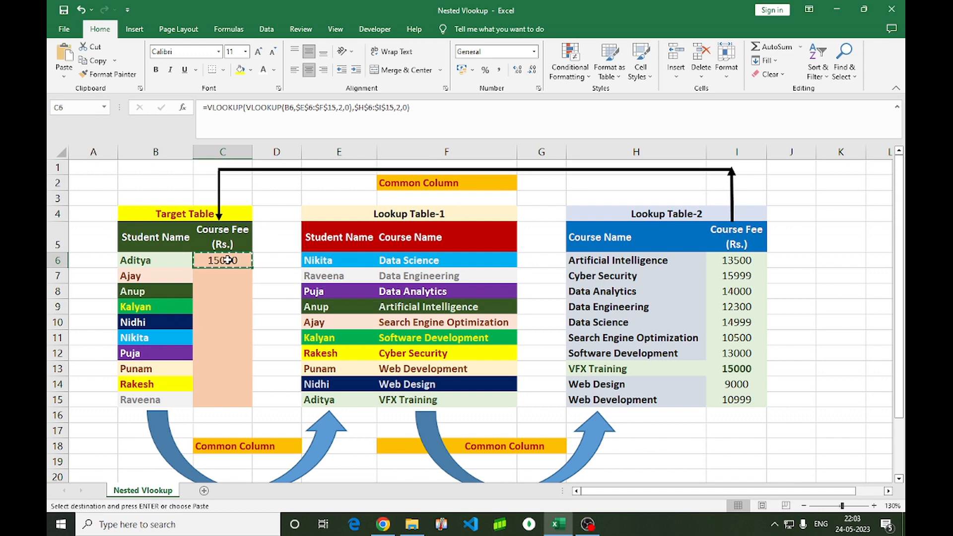
pyautogui.click(208, 324)
pyautogui.hotkey('ctrl', 'v')
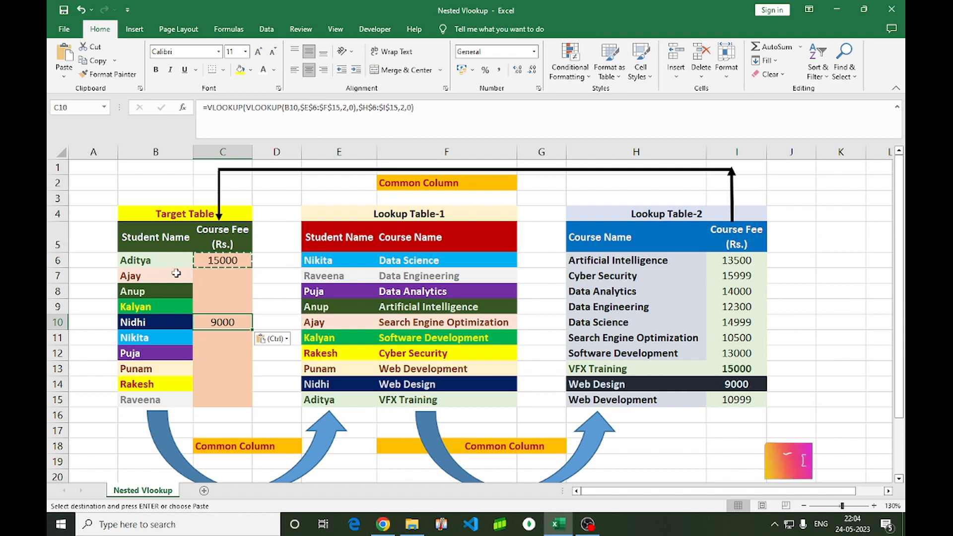
pyautogui.press('Escape')
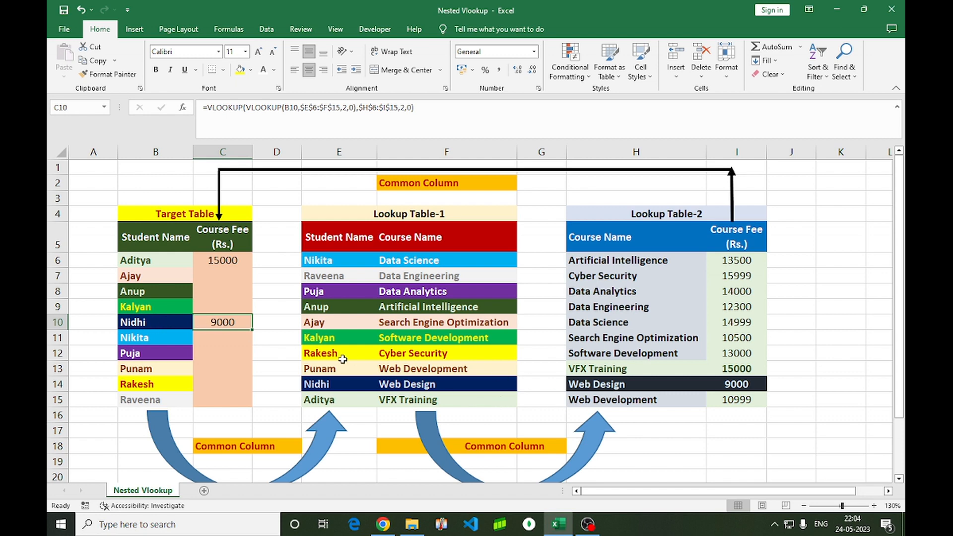
# - Trace the fee in C10 through row 14 of Lookup Table-1 to the matching course and fee in H14:I14
pyautogui.click(318, 383)
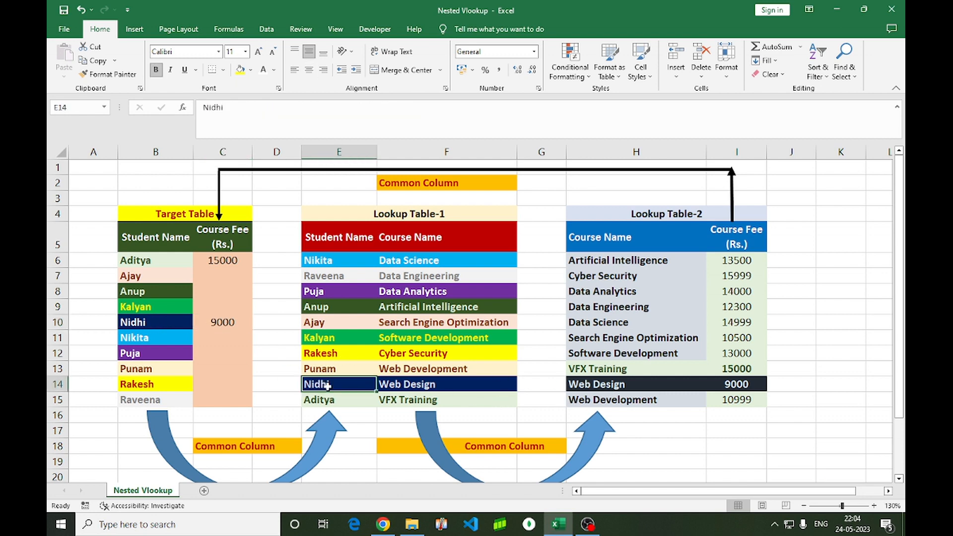
pyautogui.click(409, 384)
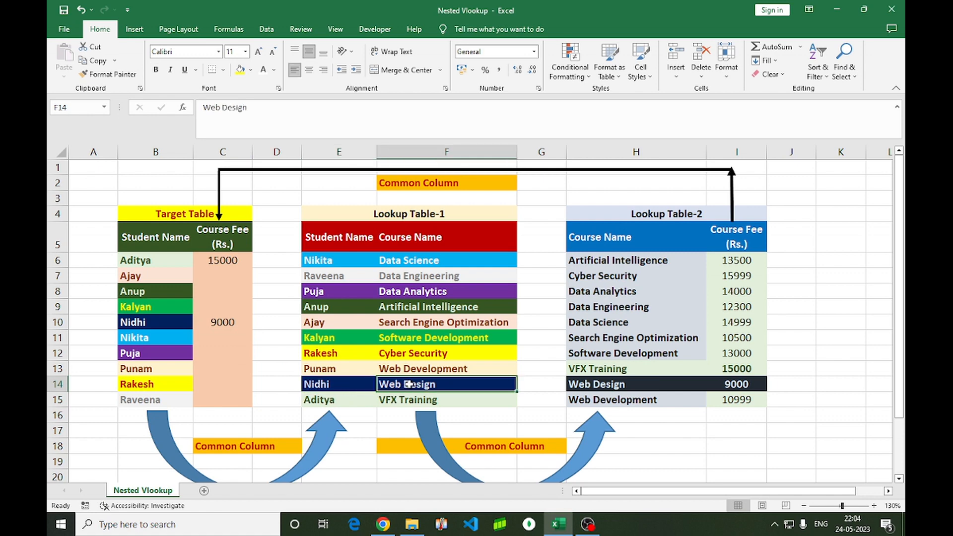
pyautogui.click(583, 387)
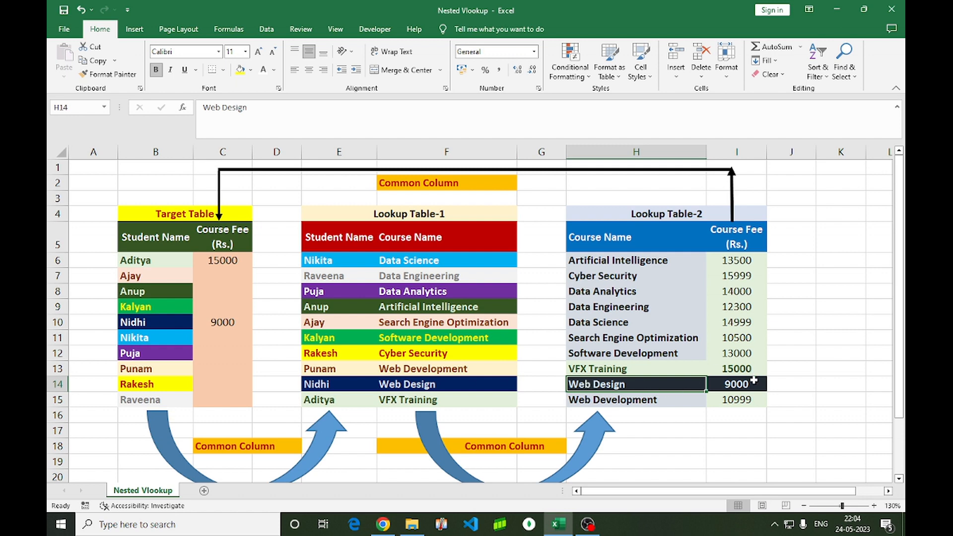
pyautogui.click(750, 386)
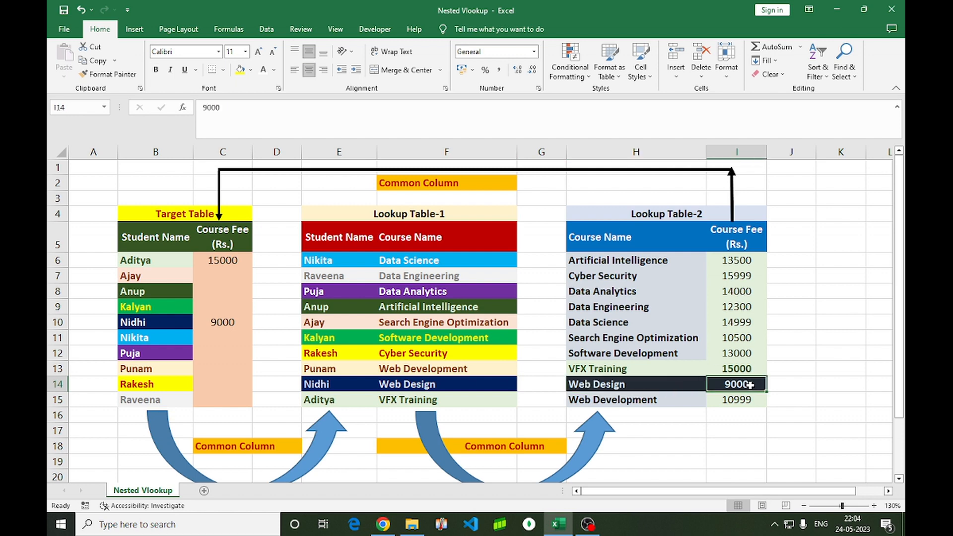
pyautogui.click(222, 325)
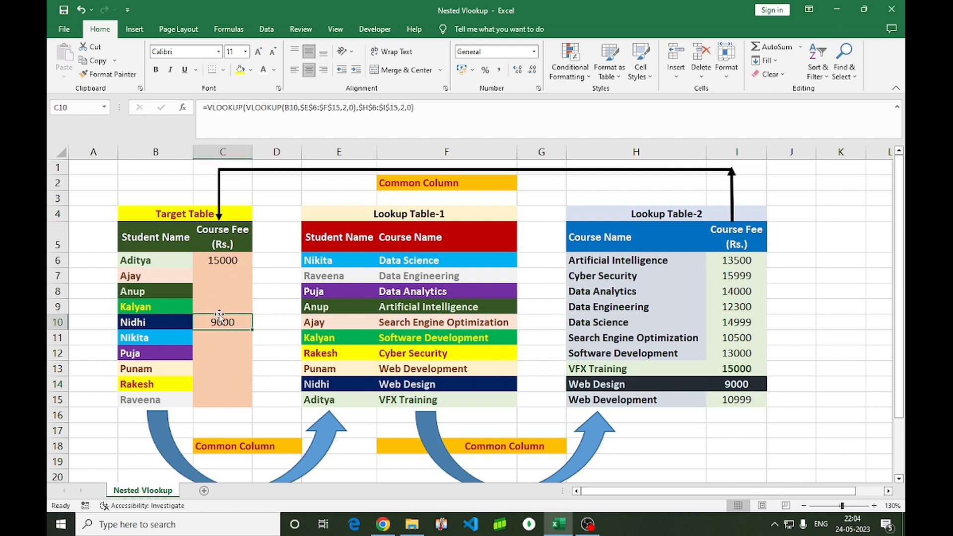
# - Copy the nested VLOOKUP formula from C10 into C14 to test it on a further student
pyautogui.hotkey('ctrl', 'c')
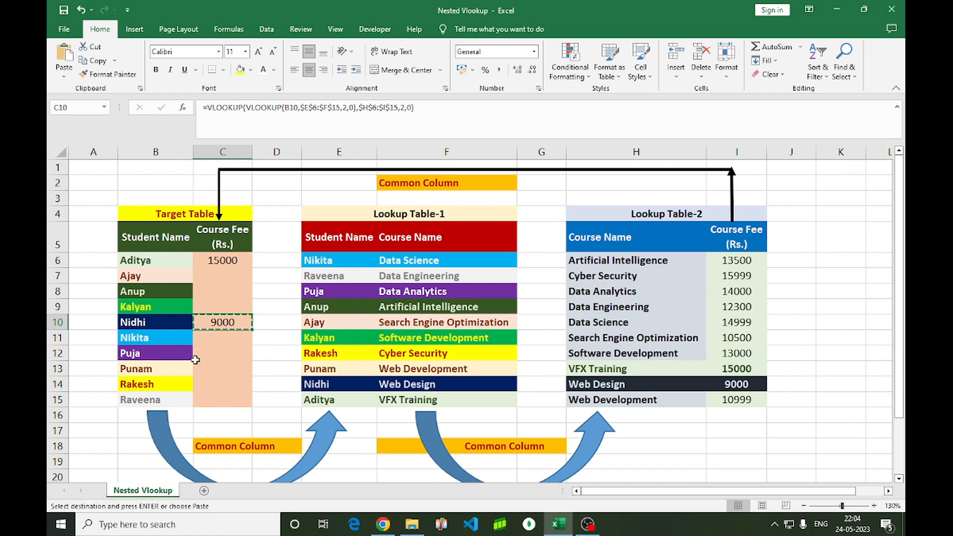
pyautogui.click(202, 382)
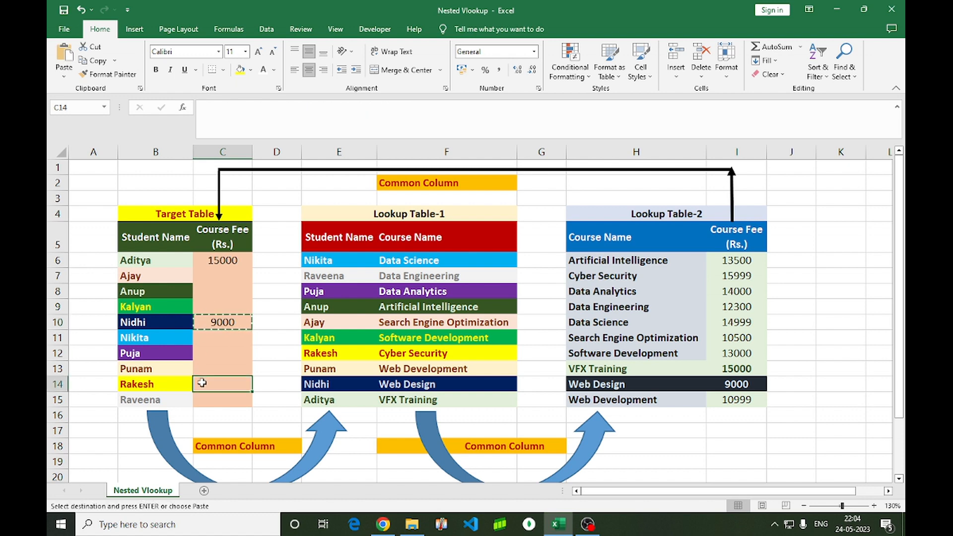
pyautogui.hotkey('ctrl', 'v')
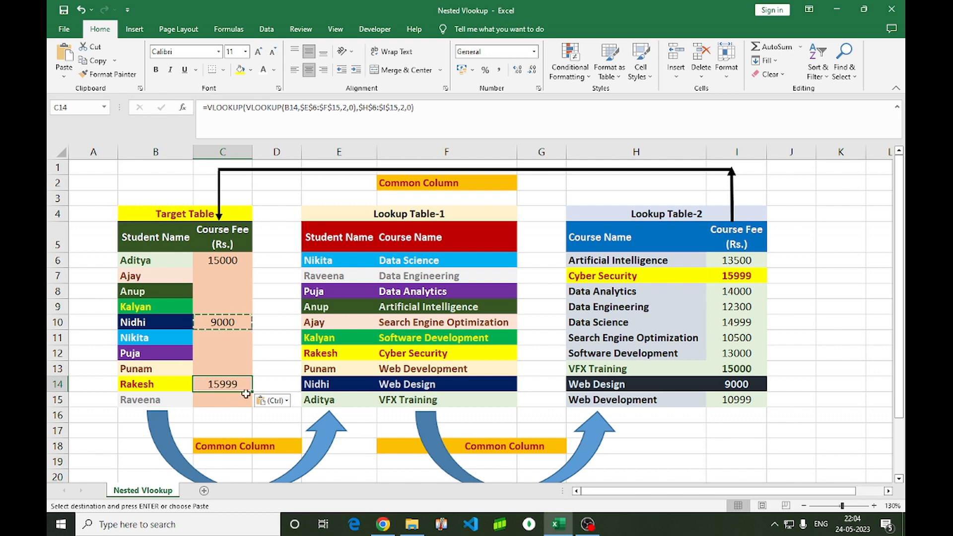
pyautogui.press('Escape')
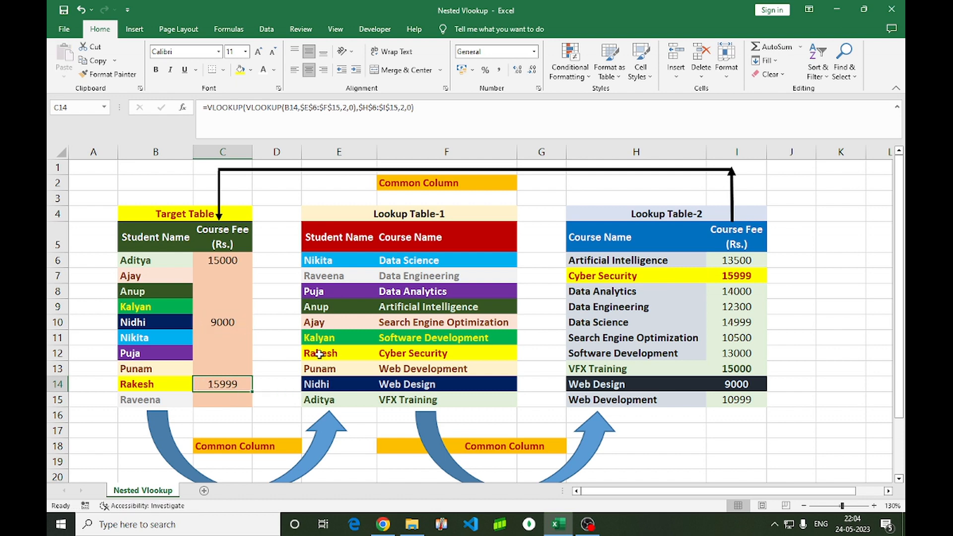
# - Trace the fee in C14 through row 12 of Lookup Table-1 to the Cyber Security course in H7 of Lookup Table-2
pyautogui.click(319, 354)
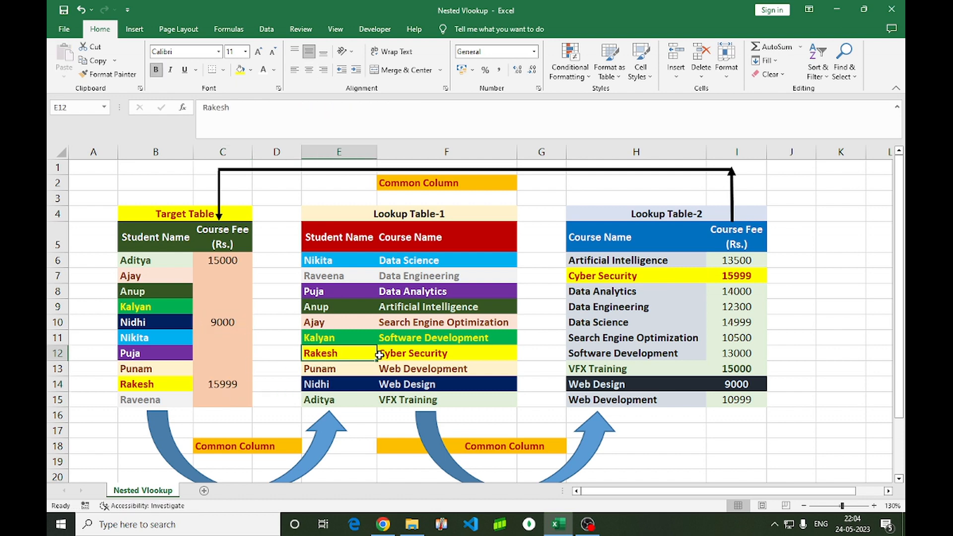
pyautogui.click(424, 353)
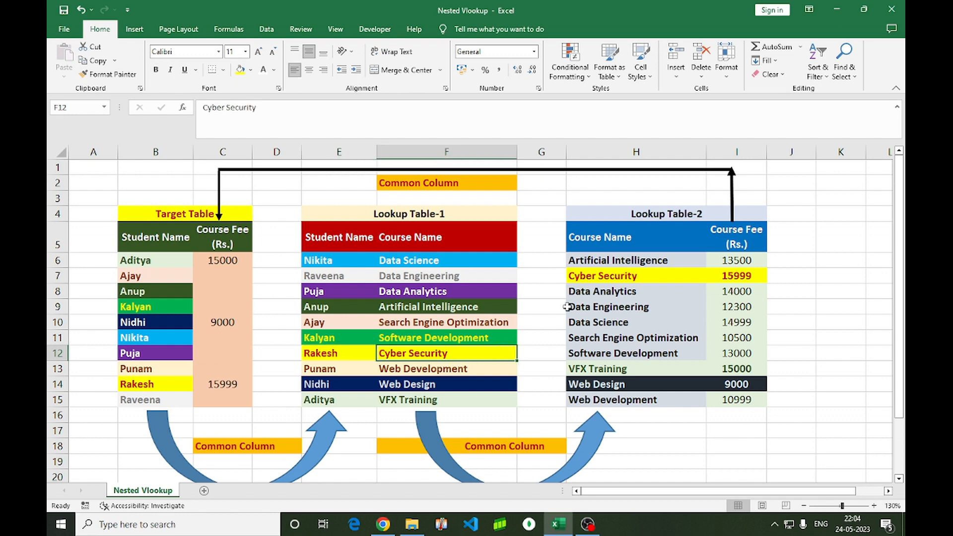
pyautogui.click(586, 274)
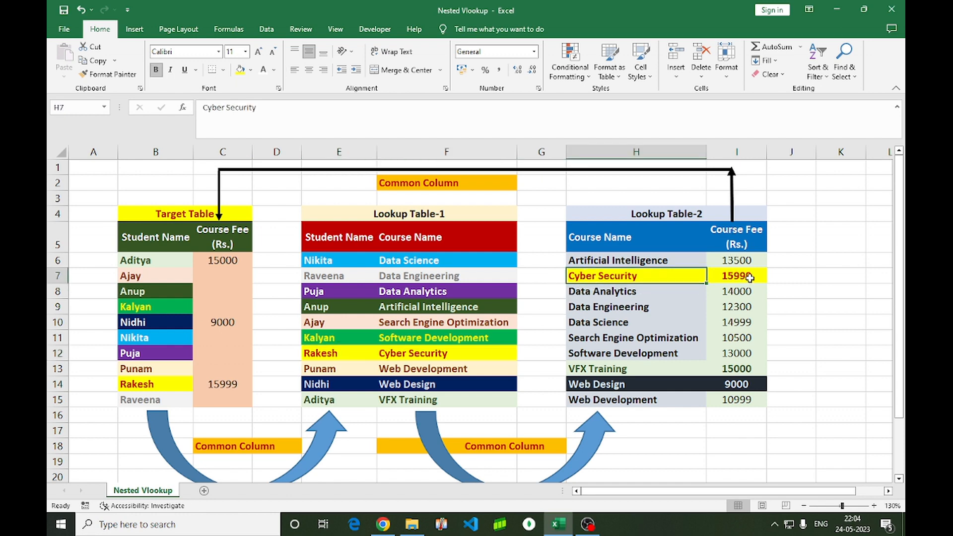
pyautogui.click(225, 387)
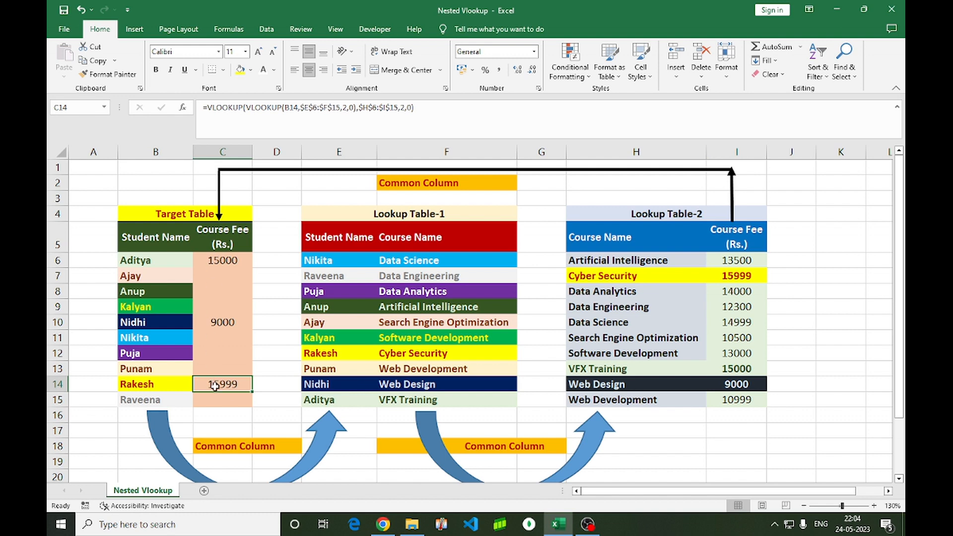
# - Clear the test formulas from the Course Fee range C10:C14
pyautogui.click(224, 260)
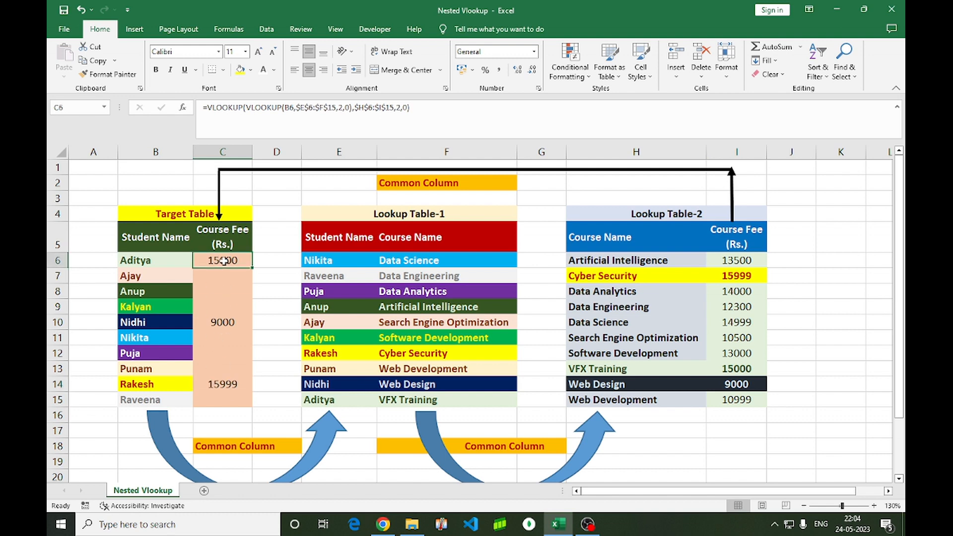
pyautogui.press('Down')
pyautogui.press('Down')
pyautogui.press('Down')
pyautogui.press('Down')
pyautogui.hotkey('shift', 'Down')
pyautogui.hotkey('shift', 'Down')
pyautogui.hotkey('shift', 'Down')
pyautogui.hotkey('shift', 'Down')
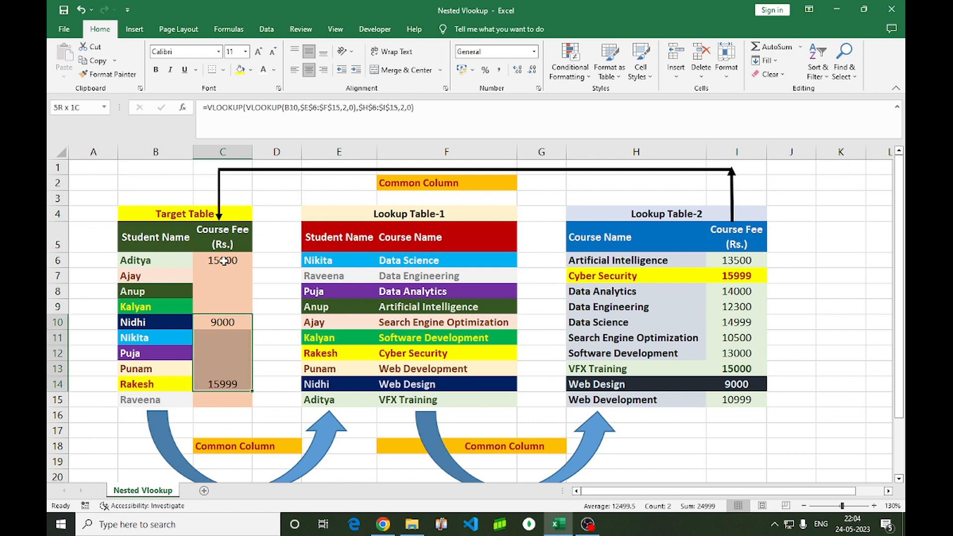
pyautogui.press('Delete')
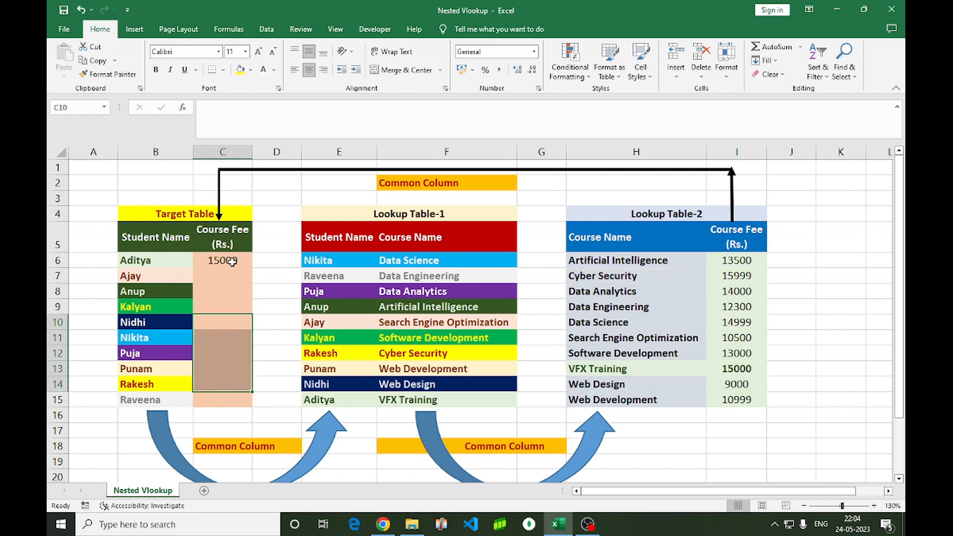
# - Fill the nested VLOOKUP formula from C6 down the Course Fee column through C15
pyautogui.click(232, 262)
pyautogui.hotkey('shift', 'Down')
pyautogui.hotkey('shift', 'Down')
pyautogui.hotkey('shift', 'Down')
pyautogui.hotkey('shift', 'Down')
pyautogui.hotkey('shift', 'Down')
pyautogui.hotkey('shift', 'Down')
pyautogui.hotkey('shift', 'Down')
pyautogui.hotkey('shift', 'Down')
pyautogui.hotkey('shift', 'Down')
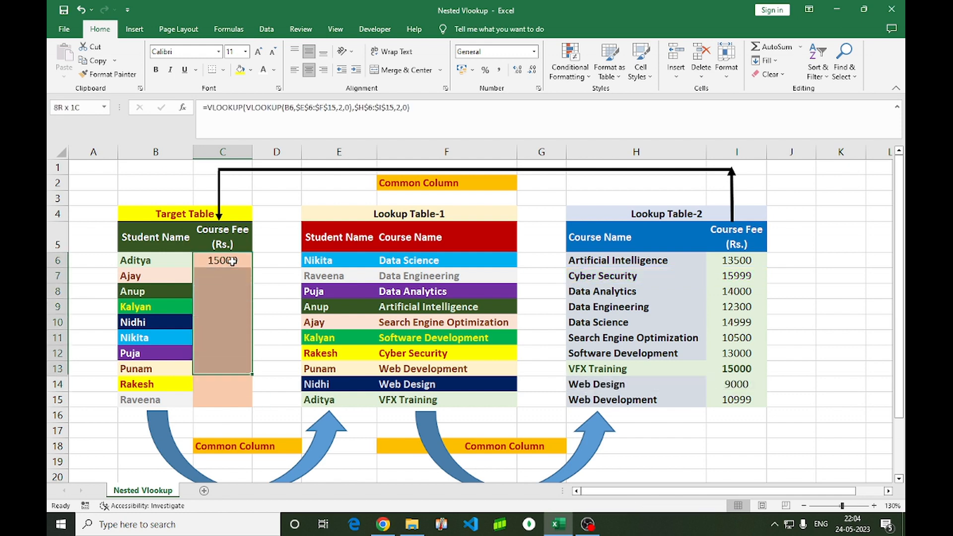
pyautogui.hotkey('ctrl', 'd')
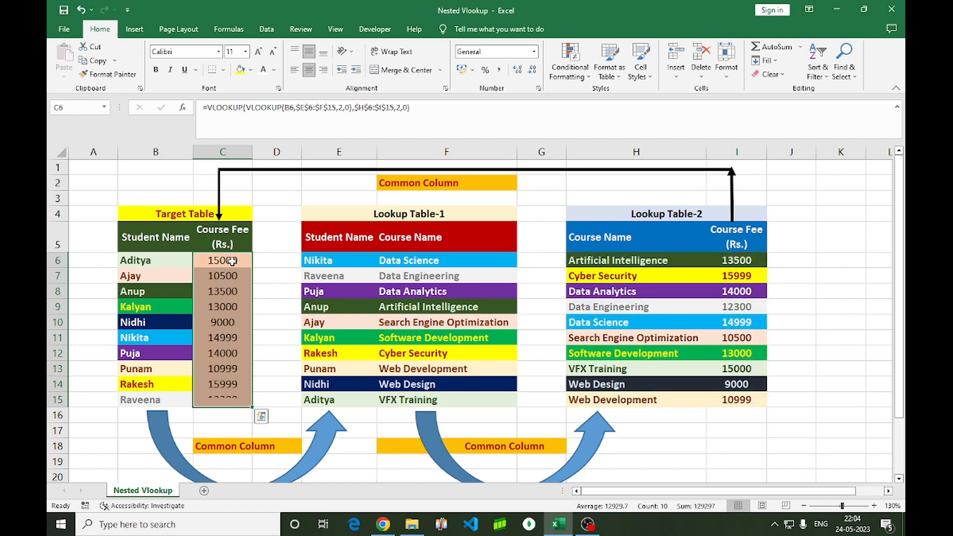
pyautogui.click(227, 262)
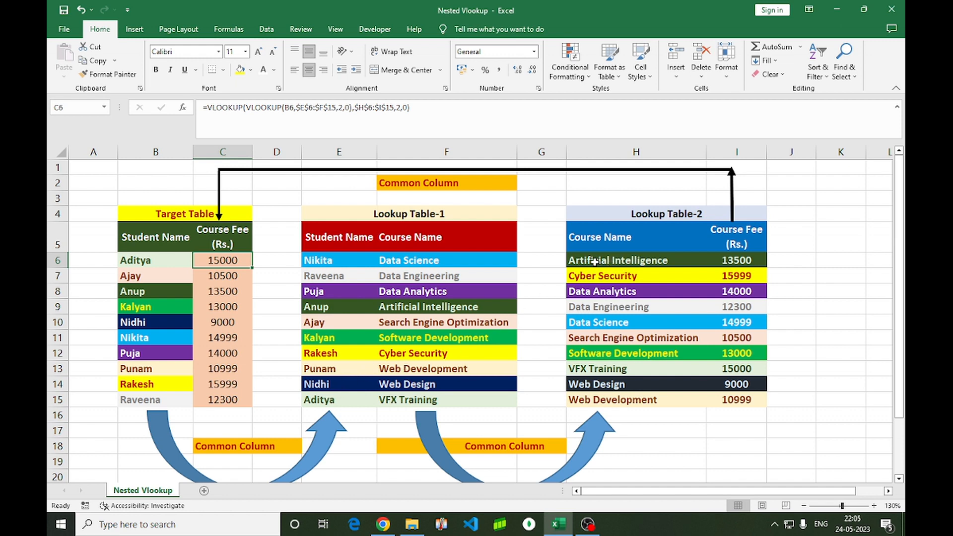
# - Compare E9:F9 in Lookup Table-1 with H6:I6 in Lookup Table-2 and the student in B8 to check that fee
pyautogui.click(348, 308)
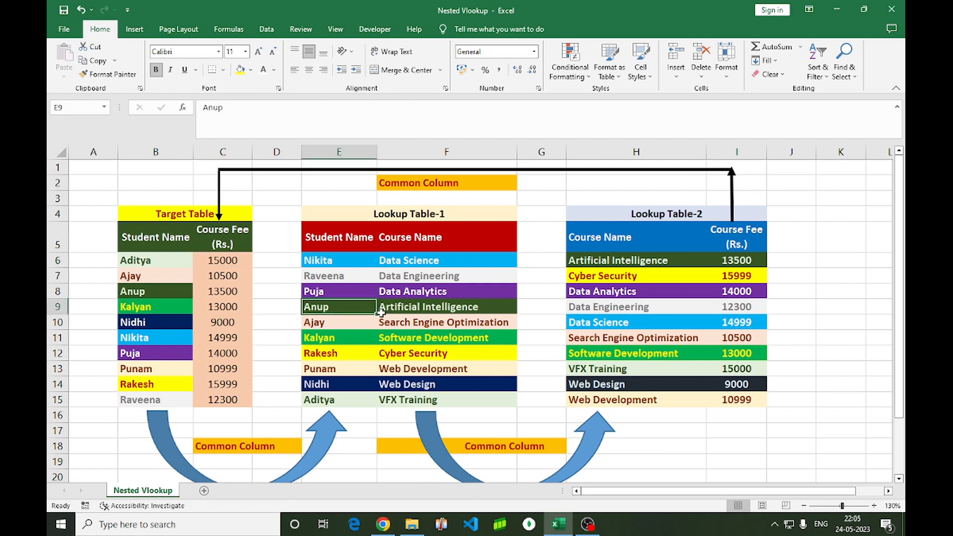
pyautogui.keyDown('shift'); pyautogui.click(421, 307); pyautogui.keyUp('shift')
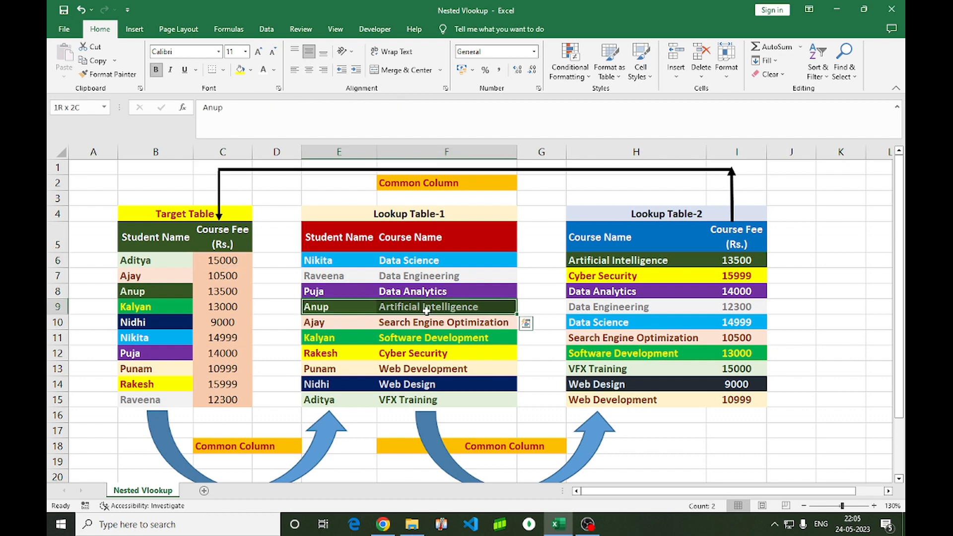
pyautogui.moveTo(587, 261); pyautogui.dragTo(725, 259)
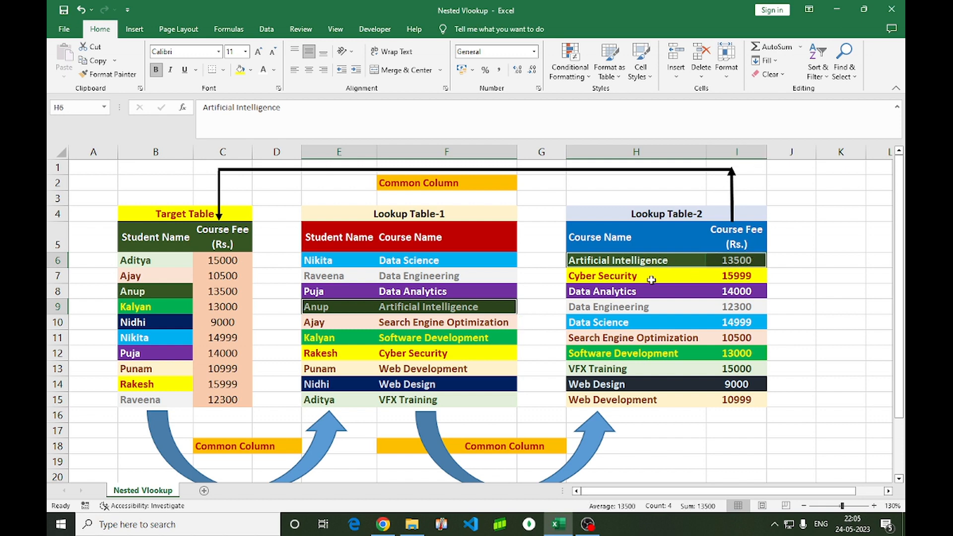
pyautogui.keyDown('ctrl'); pyautogui.click(147, 291); pyautogui.keyUp('ctrl')
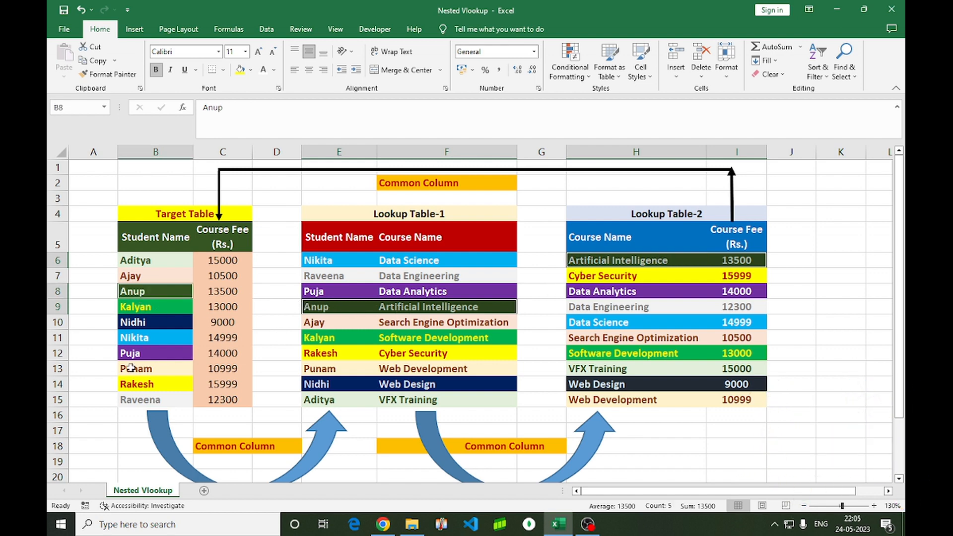
# - Check the fee of the student in B14 against E12:F12 in Lookup Table-1 and H7:I7 in Lookup Table-2, and clear the selection
pyautogui.click(130, 384)
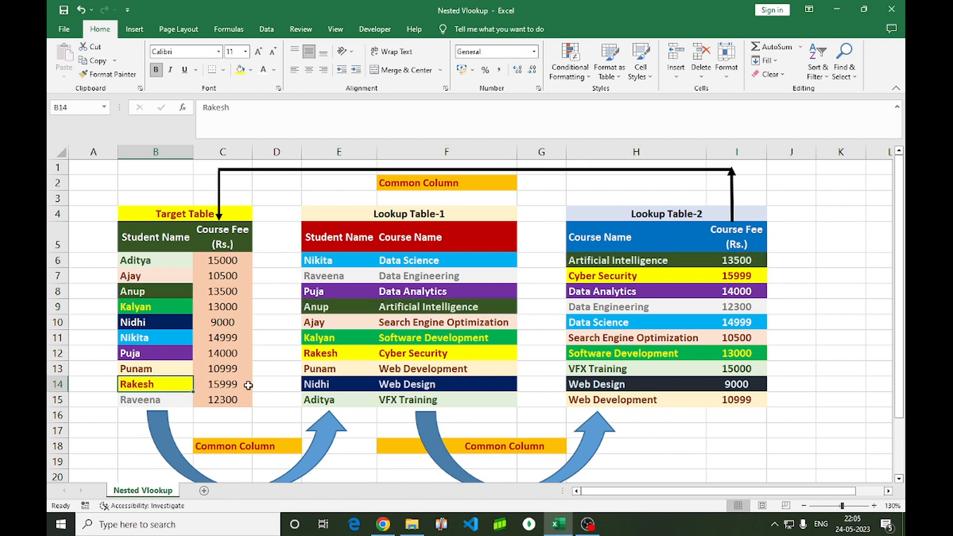
pyautogui.keyDown('ctrl'); pyautogui.moveTo(330, 354); pyautogui.dragTo(386, 353); pyautogui.keyUp('ctrl')
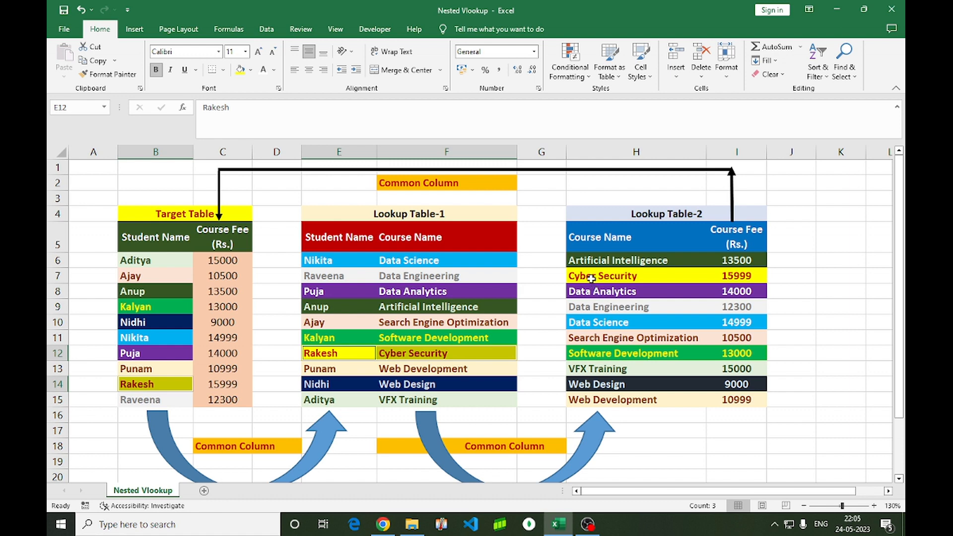
pyautogui.keyDown('ctrl'); pyautogui.moveTo(591, 279); pyautogui.dragTo(724, 277); pyautogui.keyUp('ctrl')
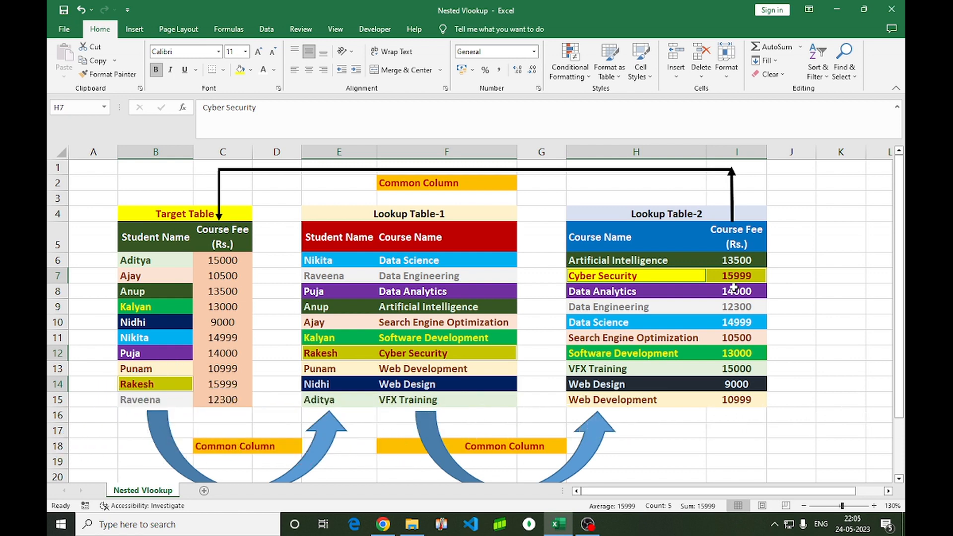
pyautogui.click(806, 290)
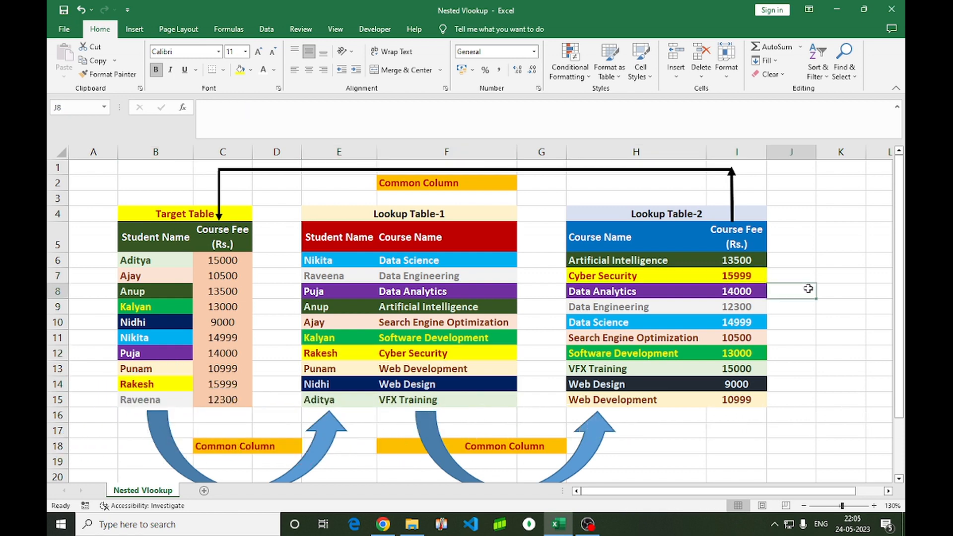